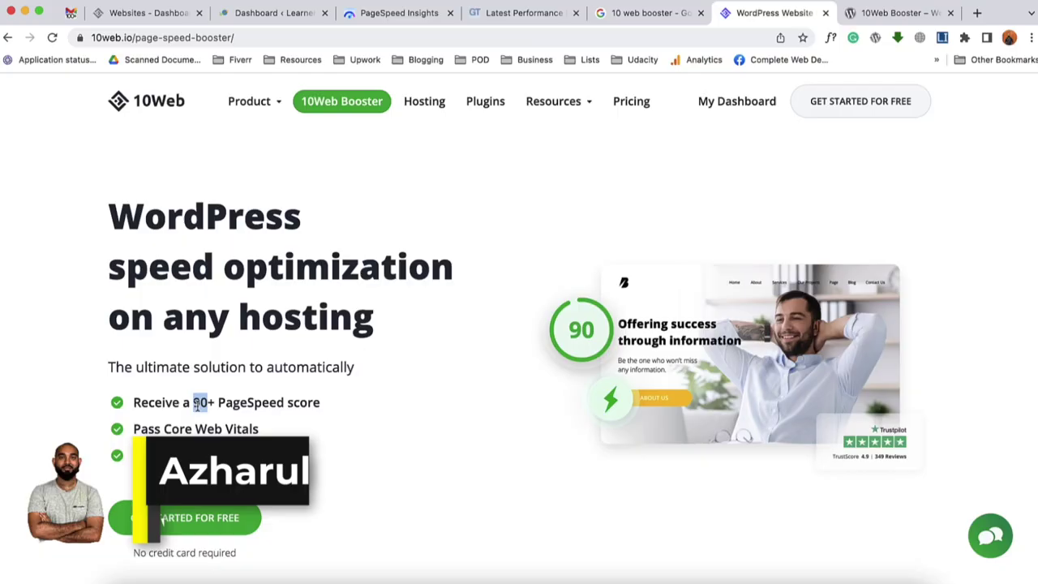
Step: Highlight the '90+ PageSpeed' score claim on the 10Web Booster page, then clear it
left_click_drag(215, 405, 322, 405)
left_click(322, 406)
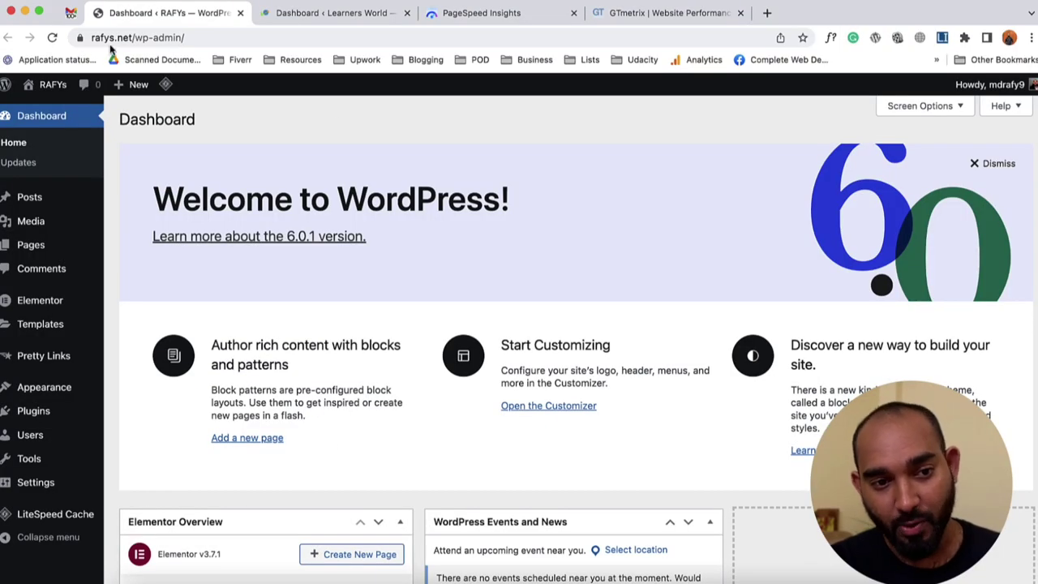
left_click(296, 15)
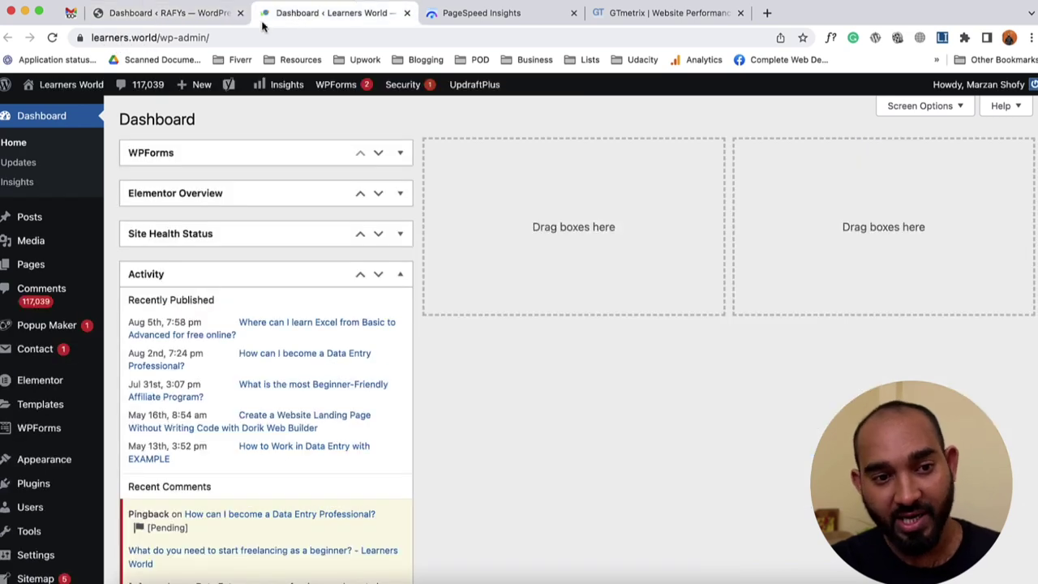
left_click(171, 22)
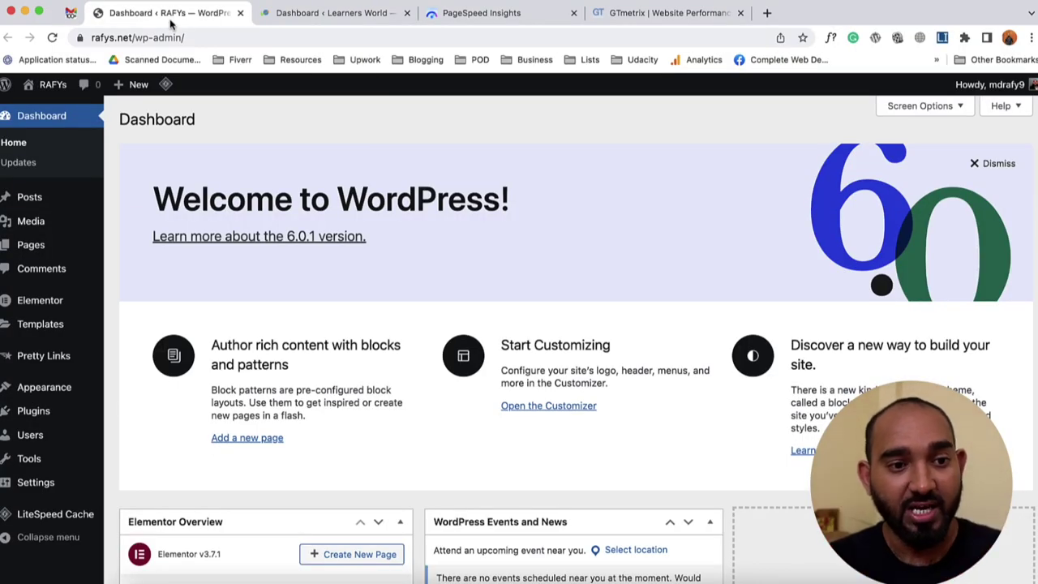
left_click_drag(139, 38, 84, 49)
key("super+c")
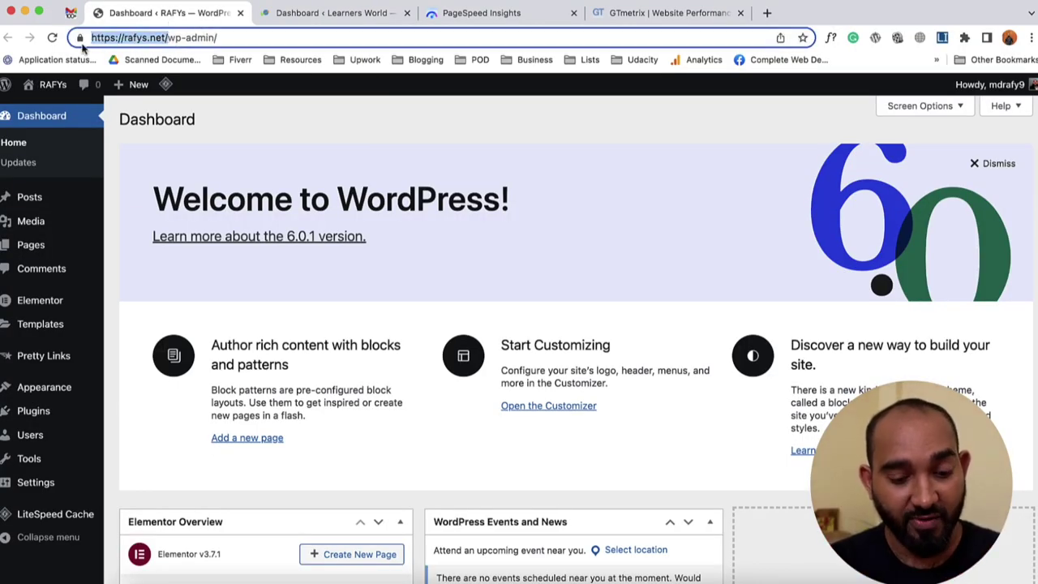
left_click(476, 14)
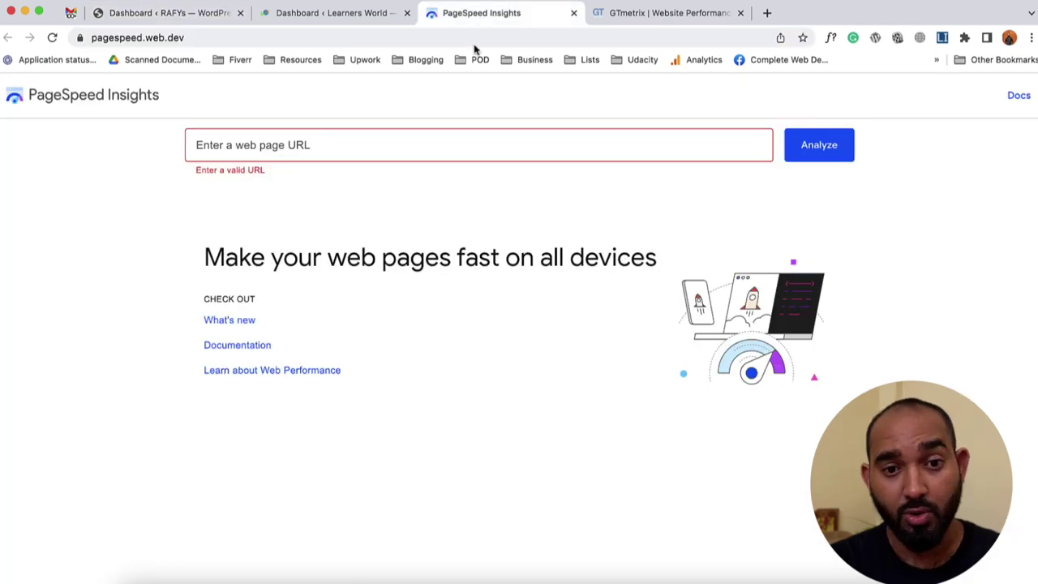
left_click(443, 153)
key("super+v")
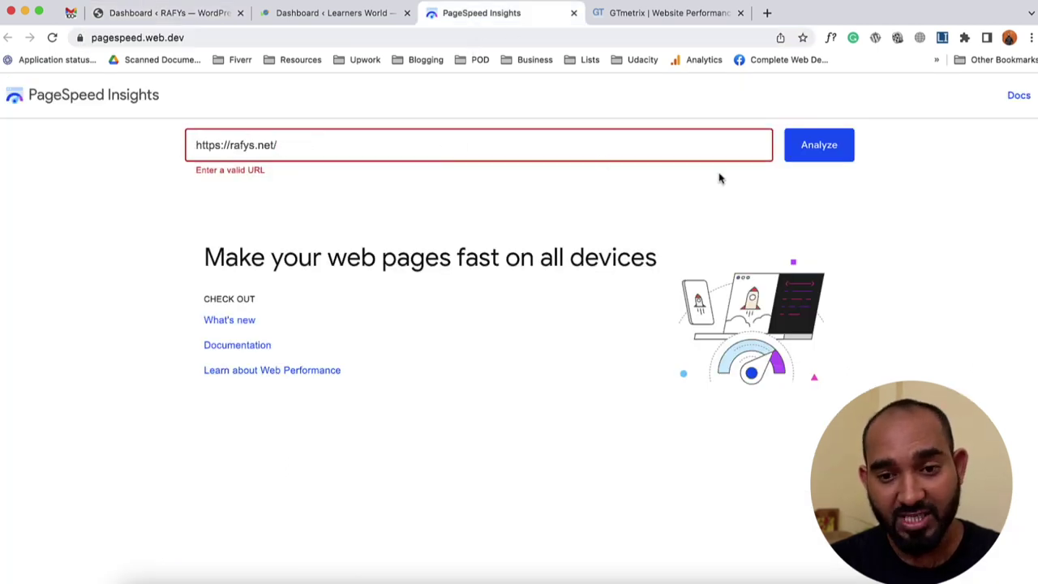
left_click(827, 151)
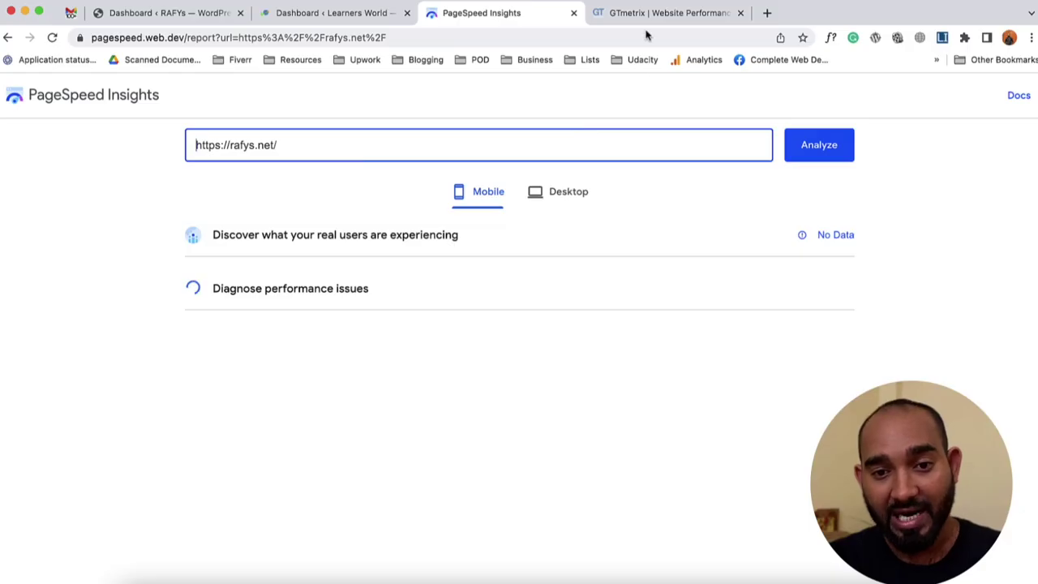
left_click(648, 18)
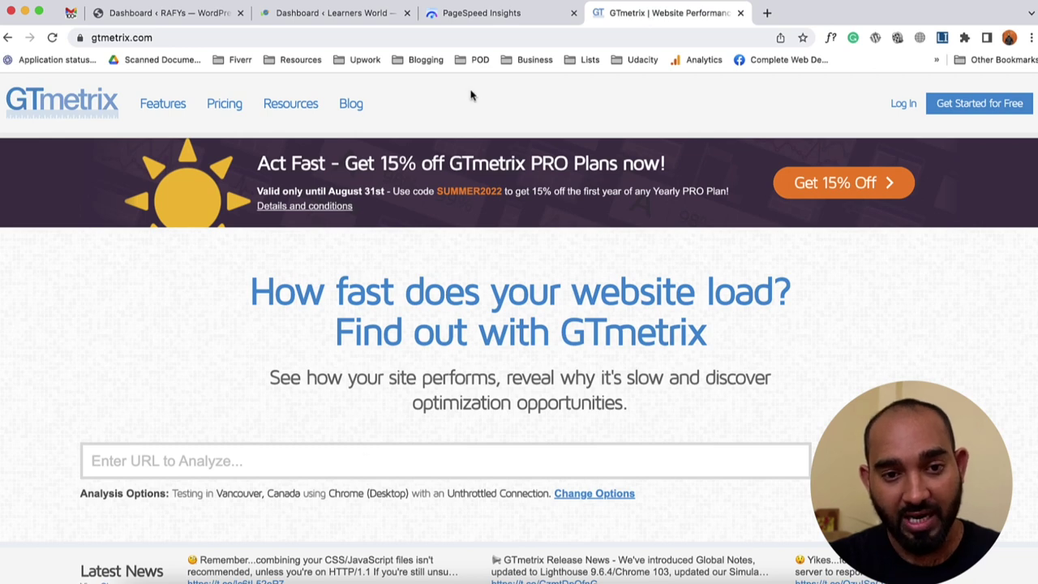
left_click(303, 461)
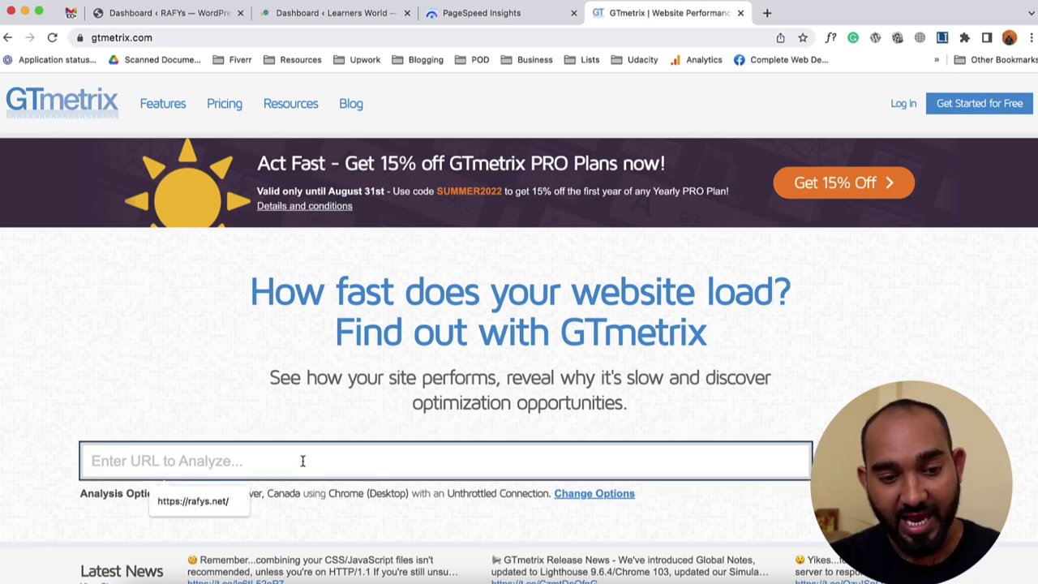
key("Down")
key("Return")
key("Return")
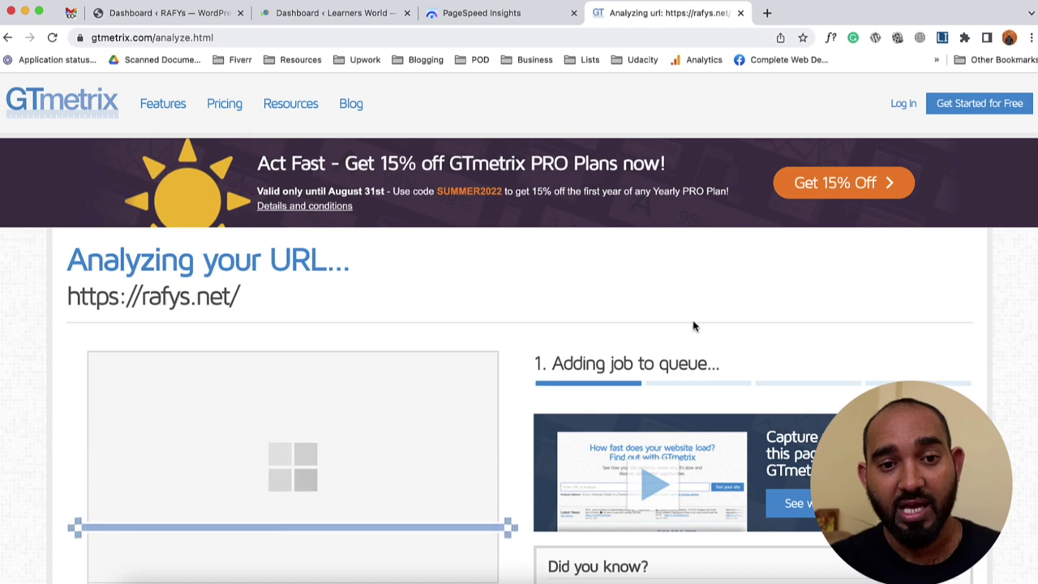
left_click(498, 16)
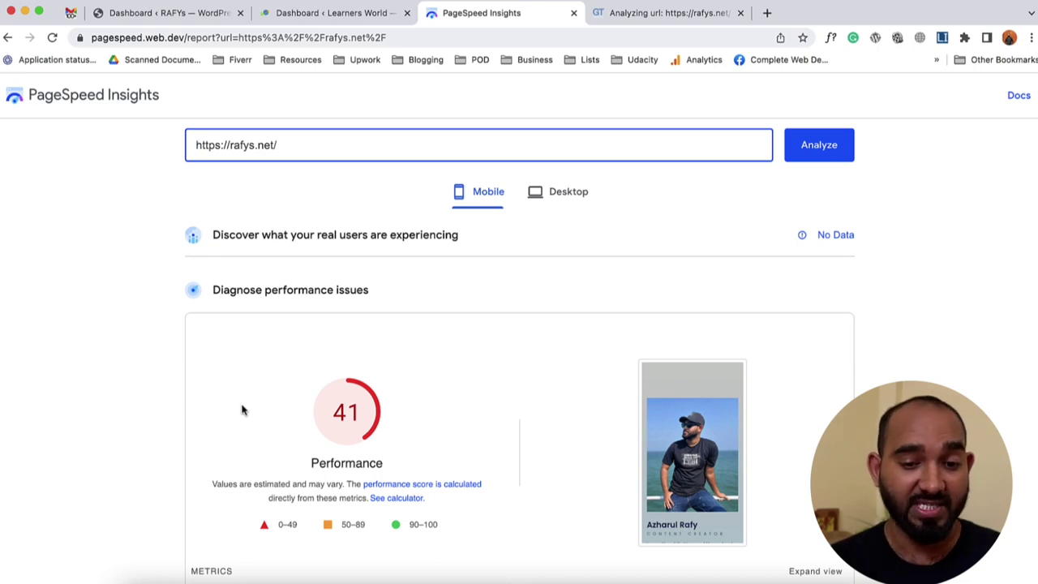
Step: Check rafys.net's desktop PageSpeed score of 77, then view the GTmetrix grade B report
scroll(272, 442, "down", 5)
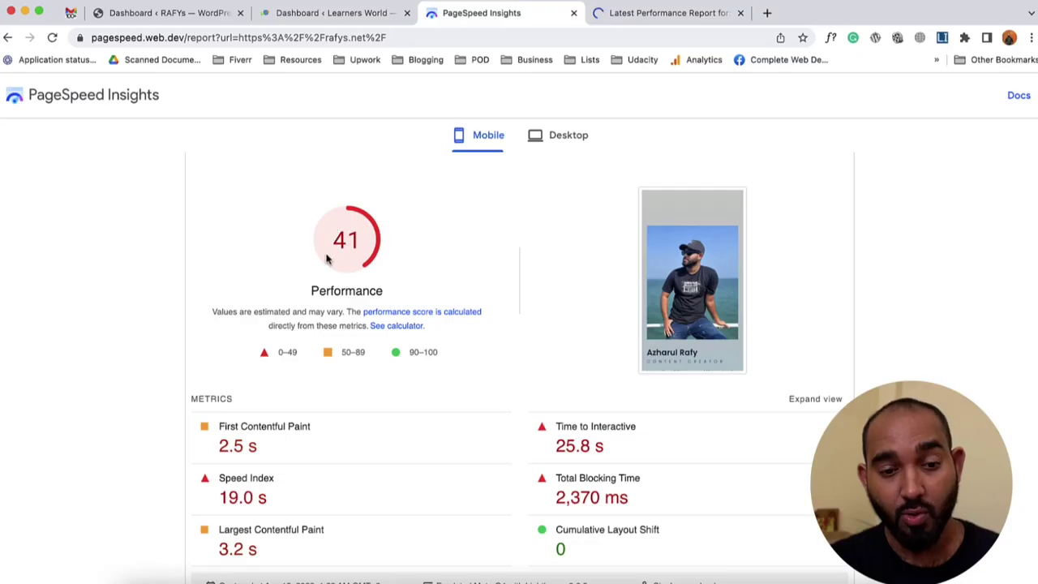
left_click(566, 146)
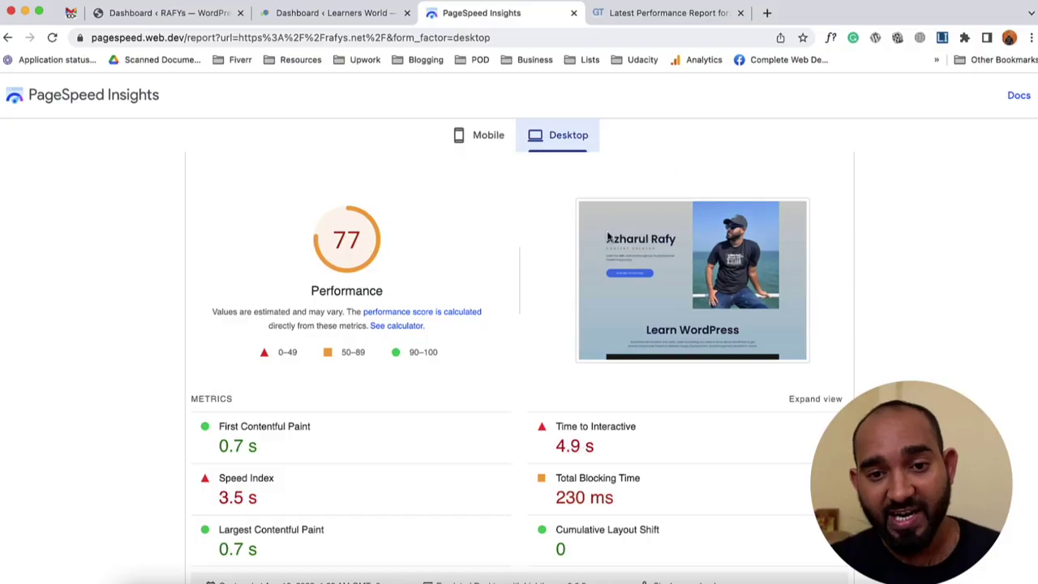
left_click(667, 13)
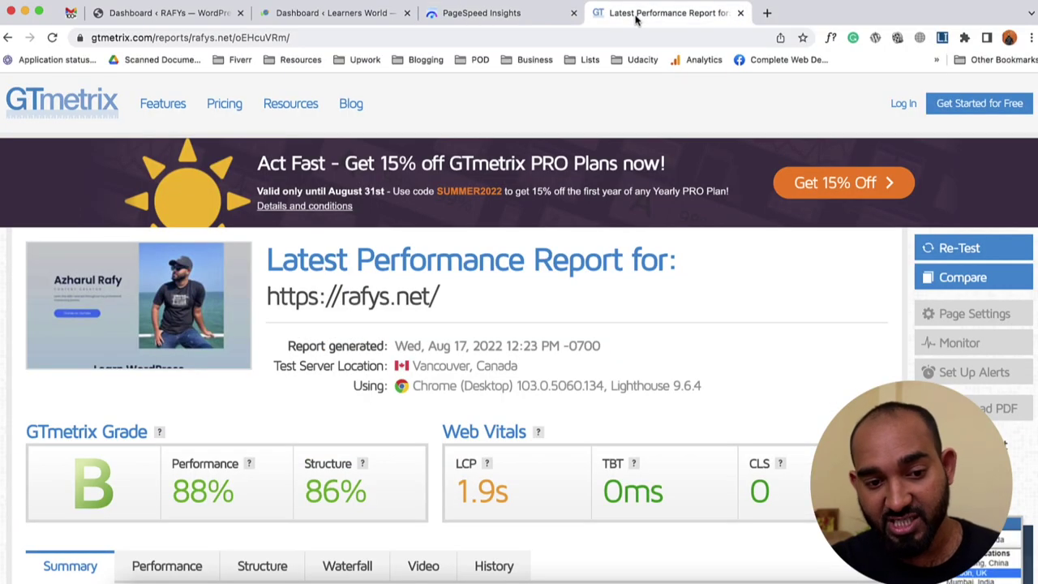
scroll(533, 341, "down", 1)
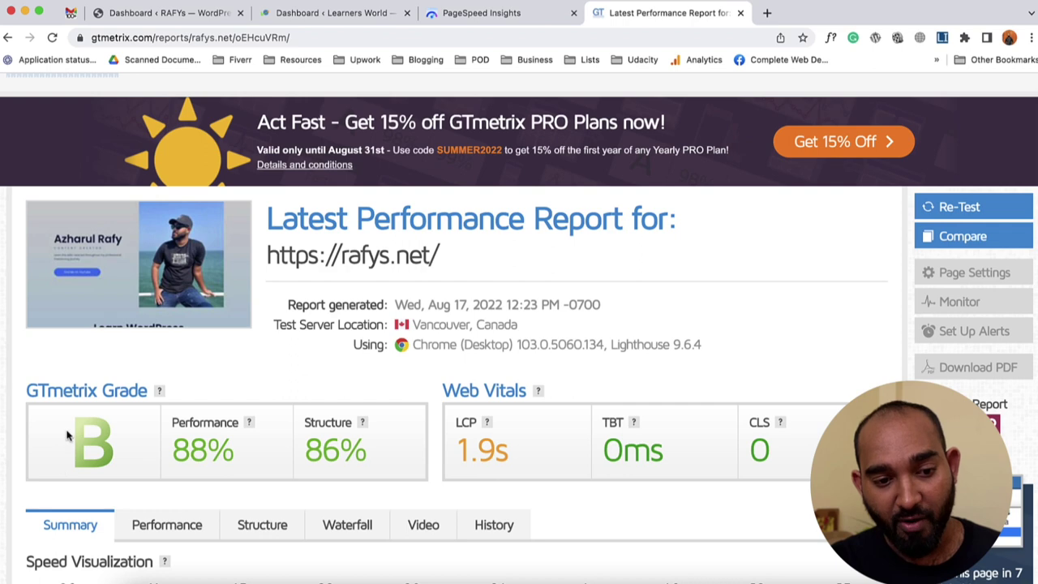
left_click_drag(171, 456, 240, 462)
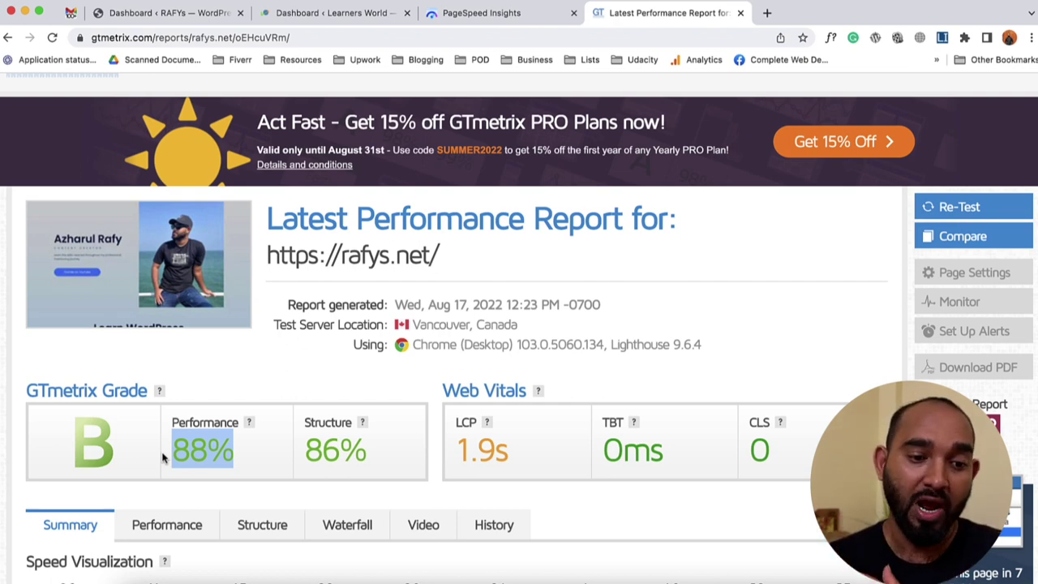
scroll(162, 458, "down", 1)
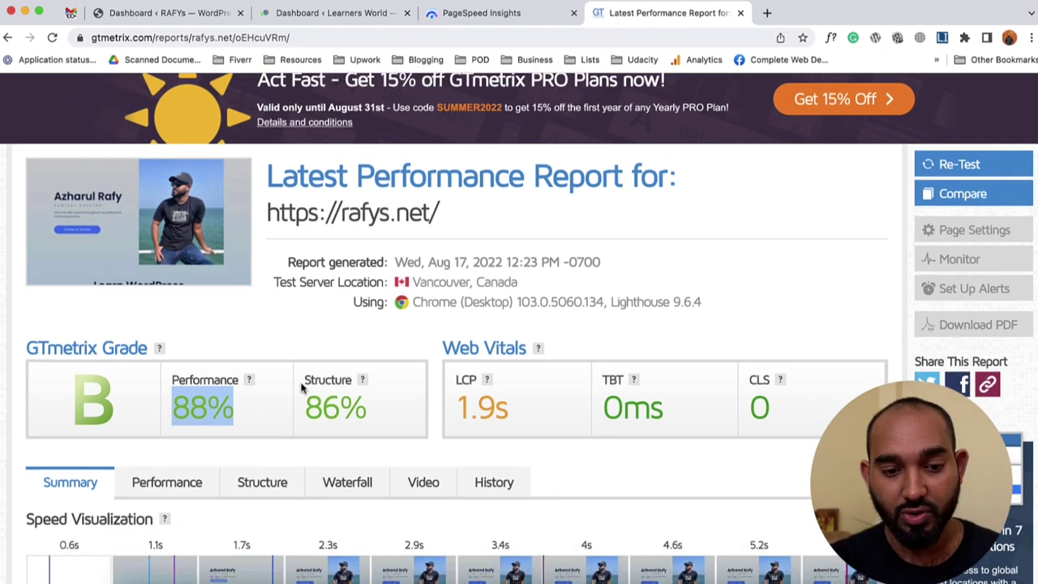
scroll(79, 337, "down", 3)
scroll(51, 340, "down", 10)
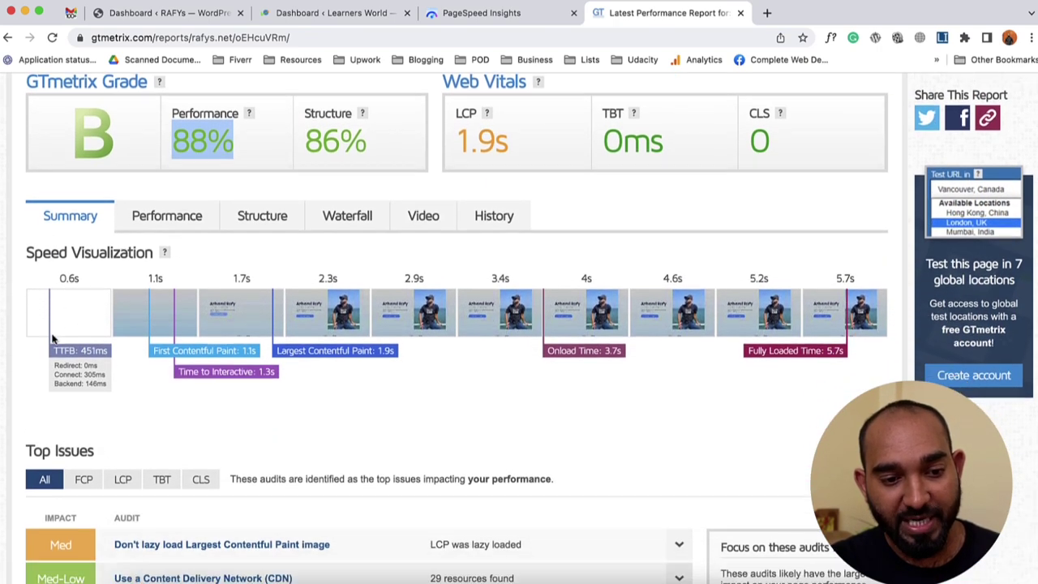
scroll(304, 358, "down", 3)
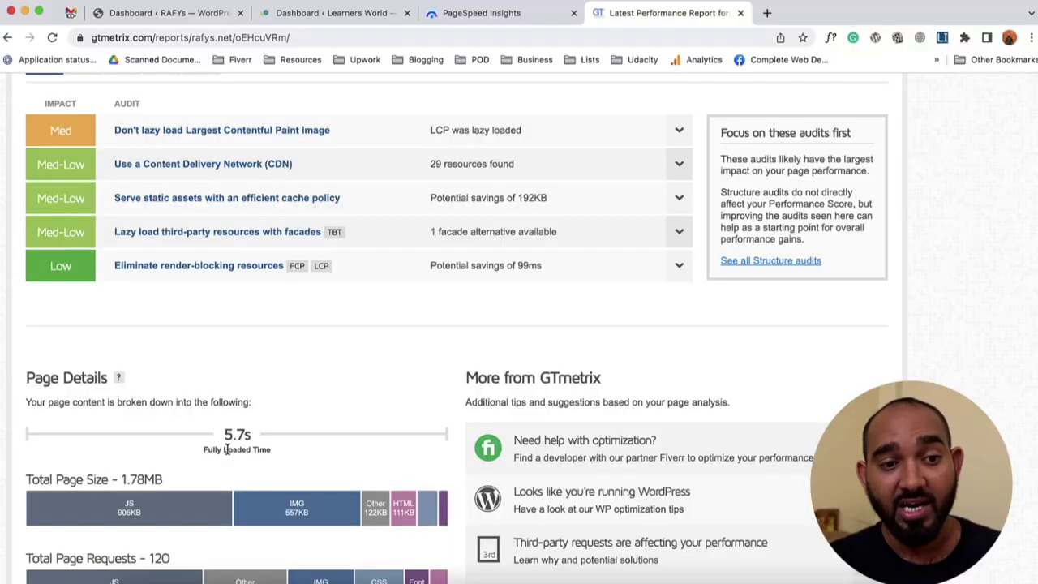
scroll(260, 382, "up", 10)
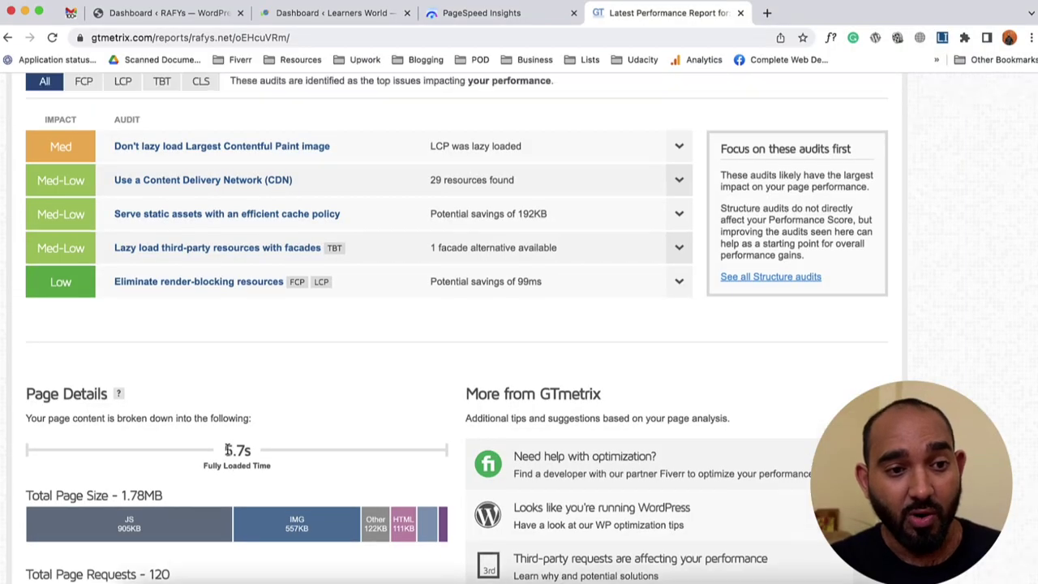
left_click(151, 15)
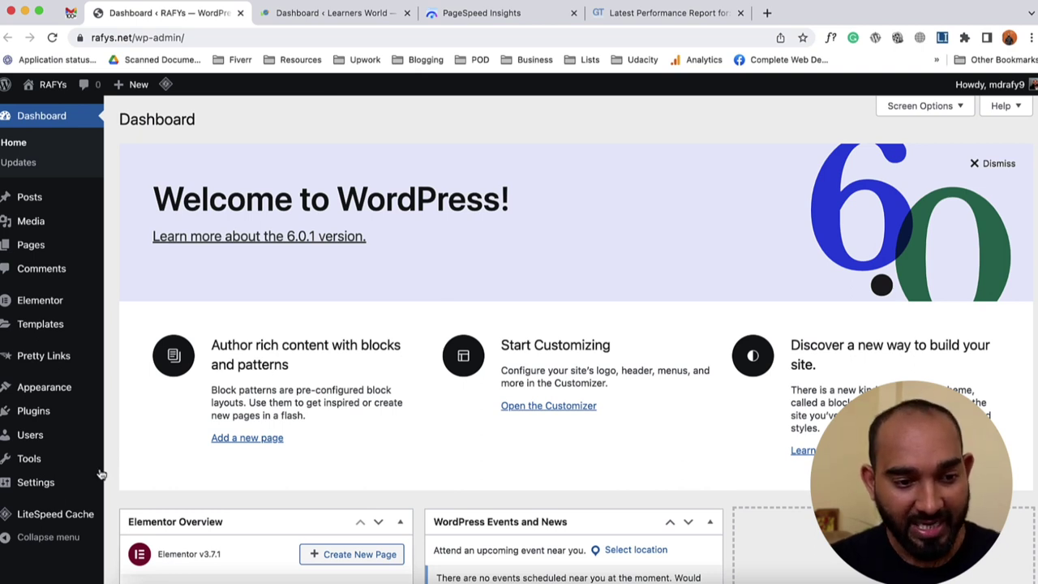
Step: Search for '10 web booster' under Add New Plugins, then install and activate 10Web Booster
mouse_move(49, 412)
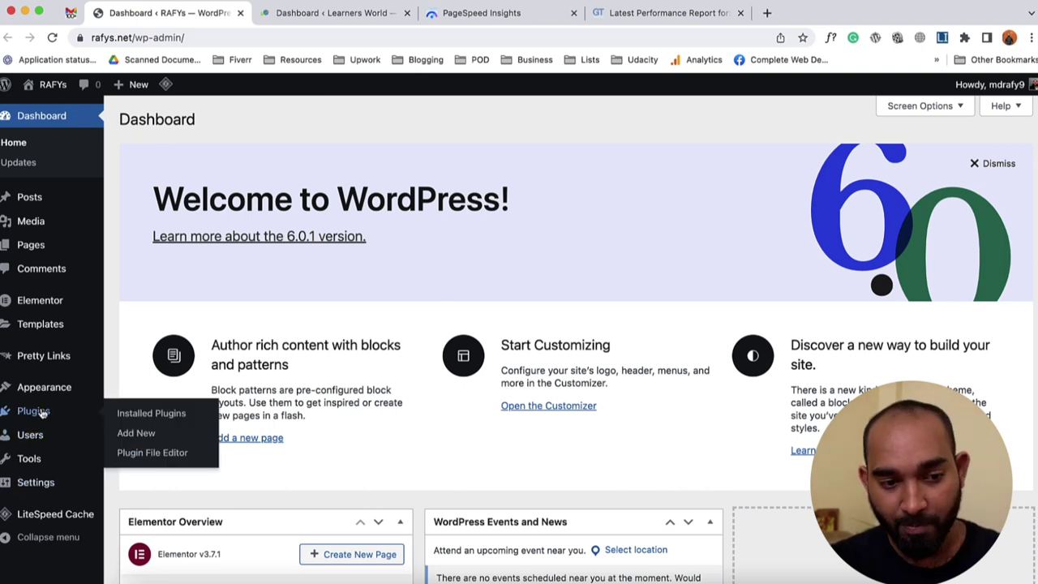
left_click(136, 433)
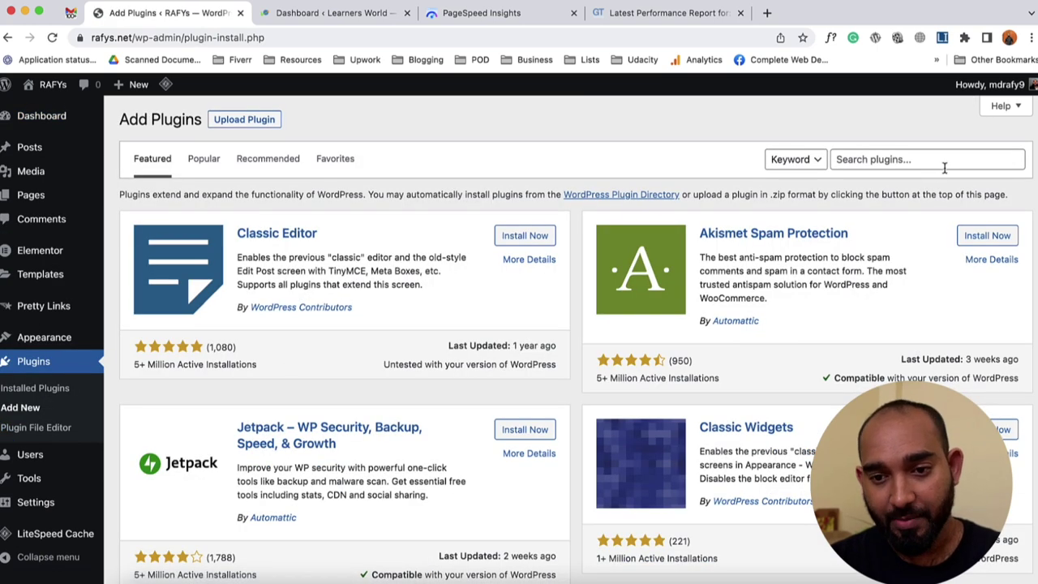
left_click(923, 159)
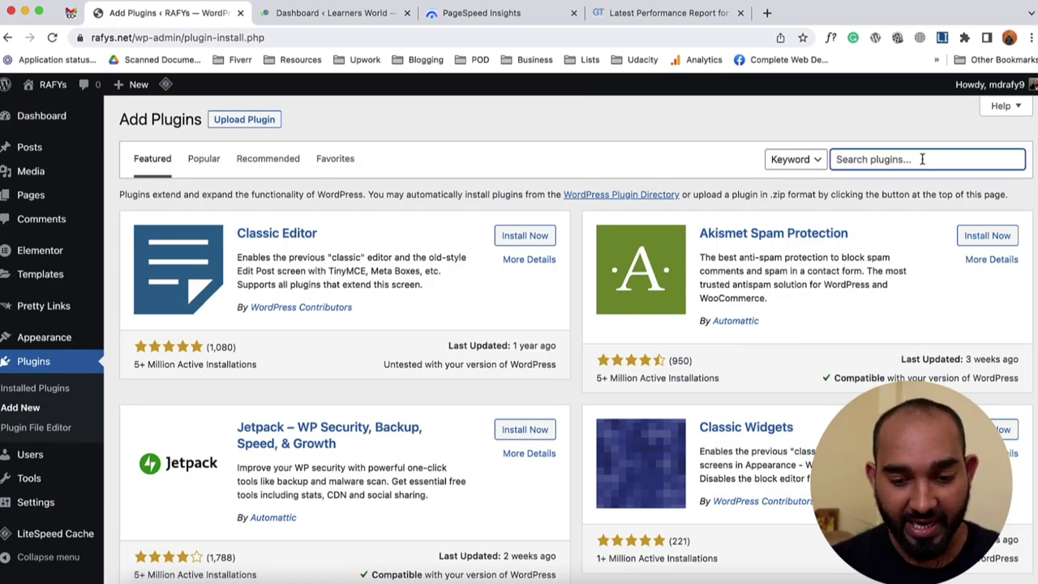
type("10 web booster")
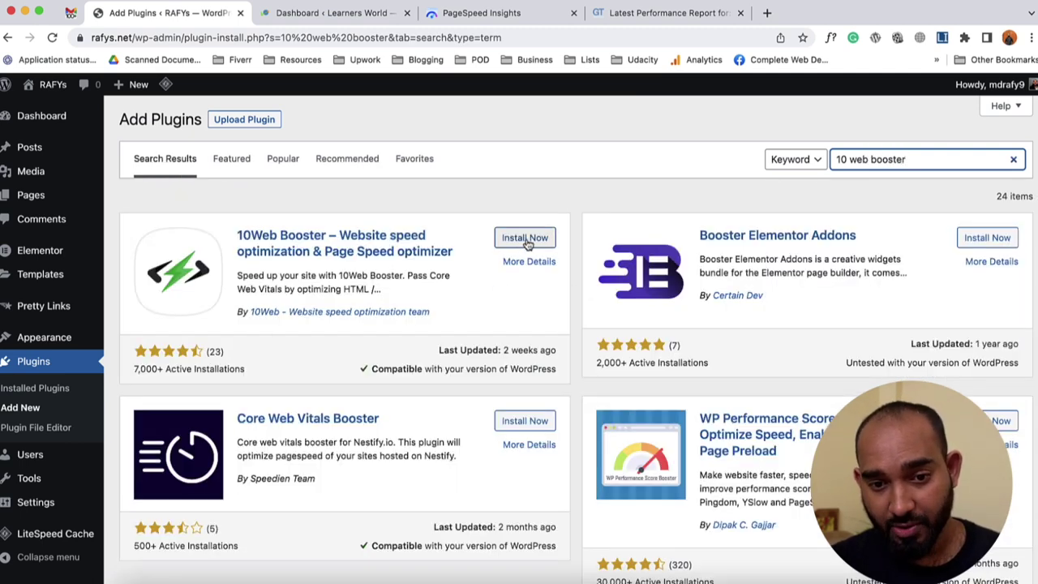
left_click(526, 240)
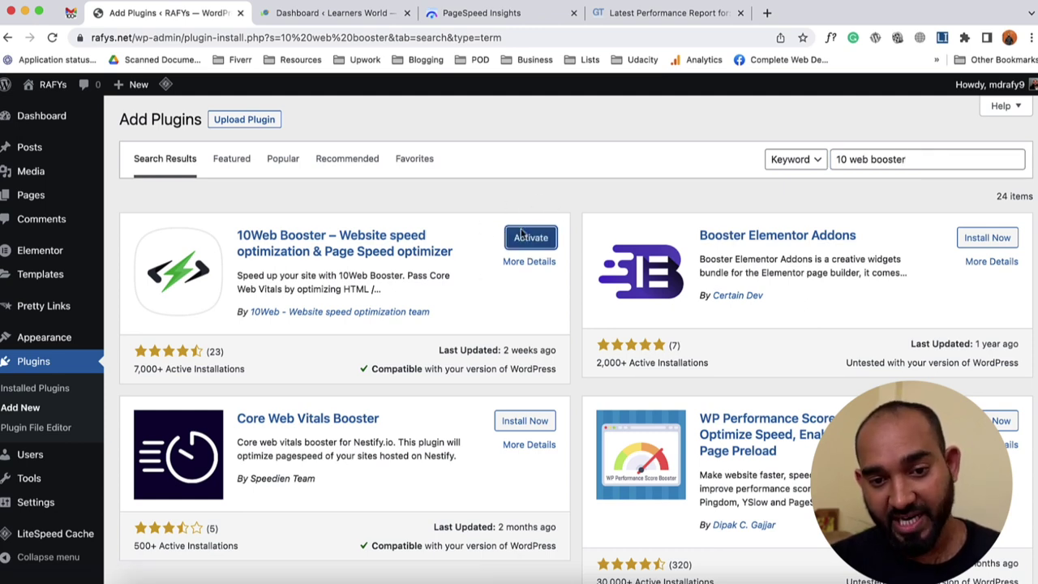
left_click(533, 235)
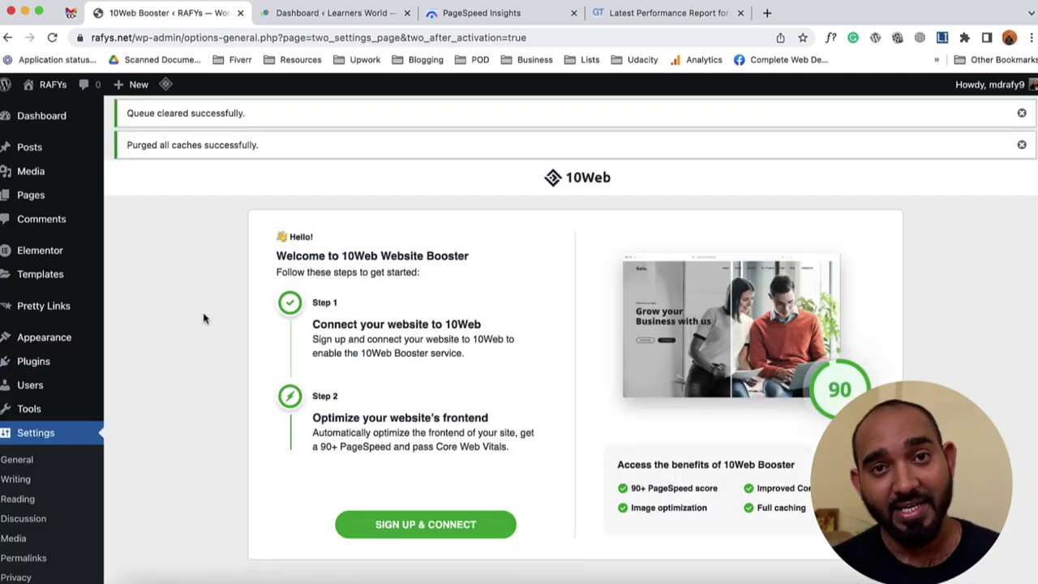
Step: Choose SIGN UP & CONNECT on the 10Web Booster welcome page
scroll(188, 346, "down", 1)
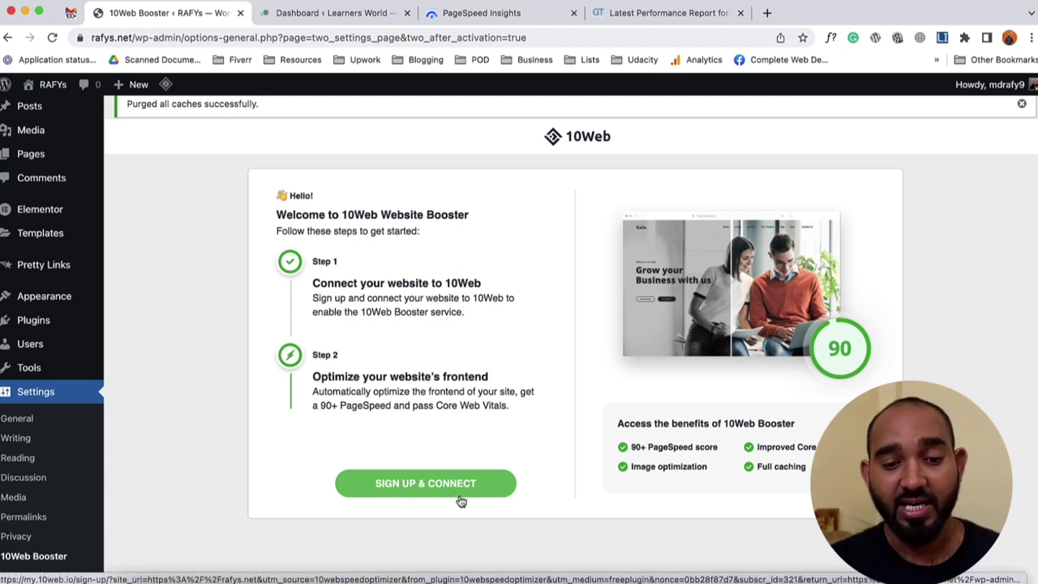
left_click(435, 487)
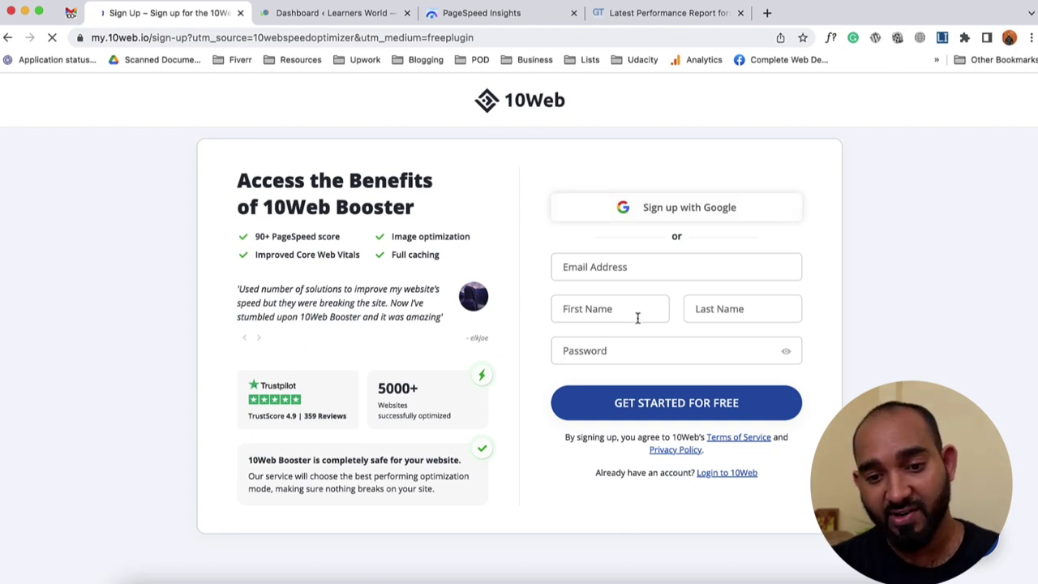
Step: Sign up for 10Web with a Google account and pick Freelance Developer/Designer
left_click(664, 214)
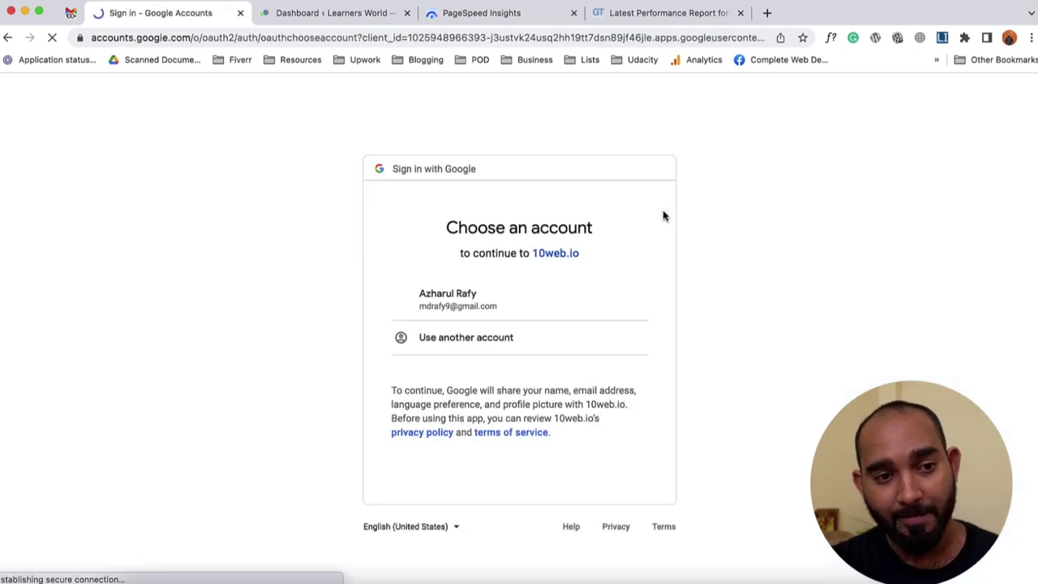
left_click(485, 301)
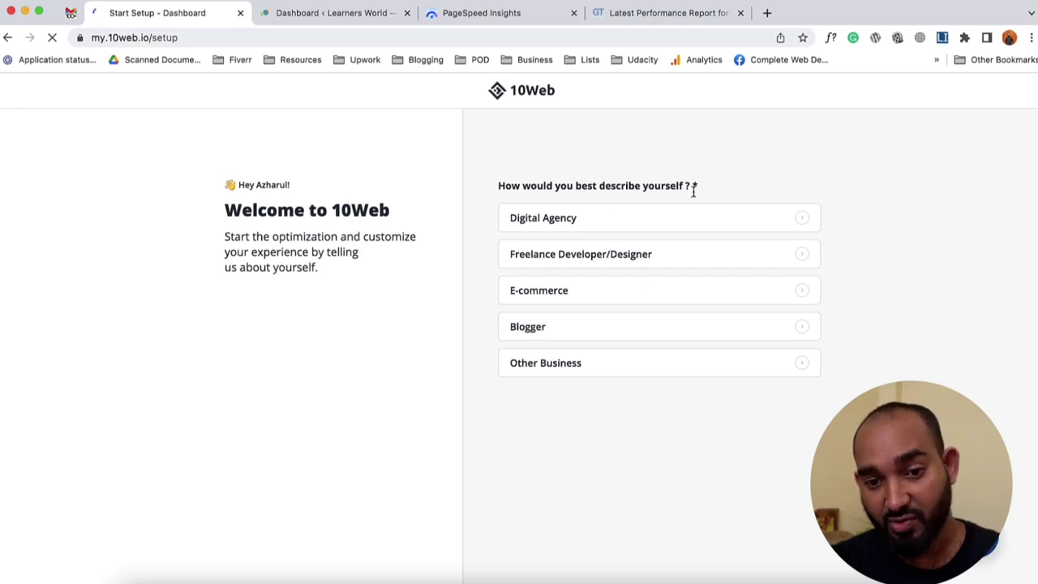
left_click(559, 258)
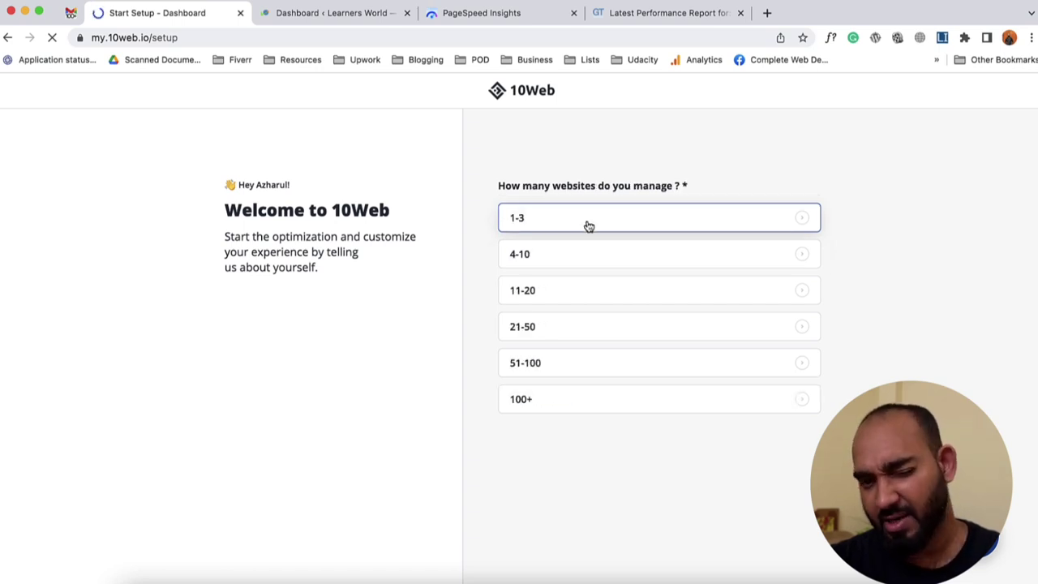
Step: Answer how many websites you manage and let 10Web optimize rafys.net (mobile 40→92, desktop 83→100)
left_click(572, 256)
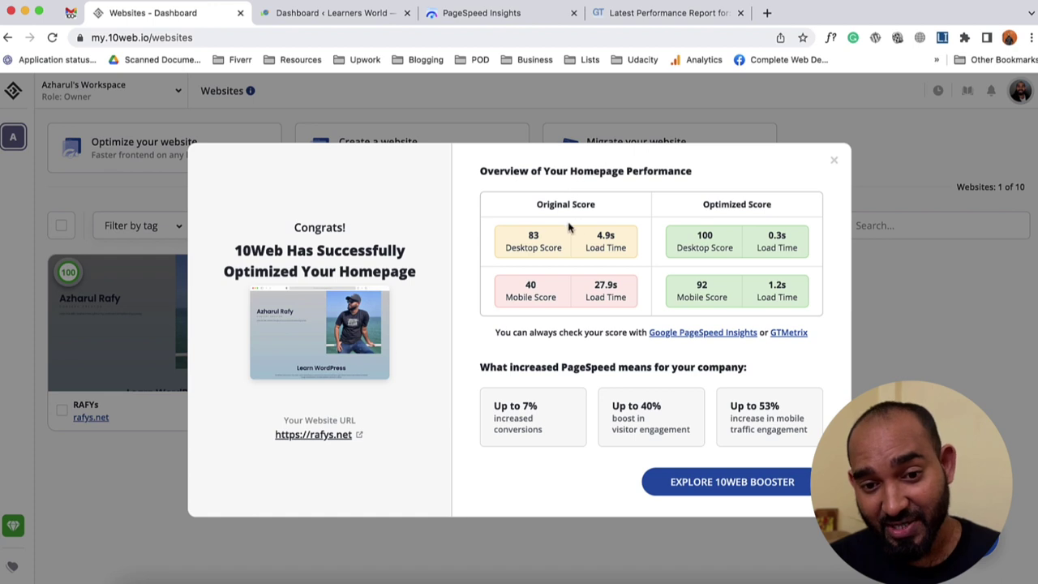
left_click_drag(531, 235, 616, 248)
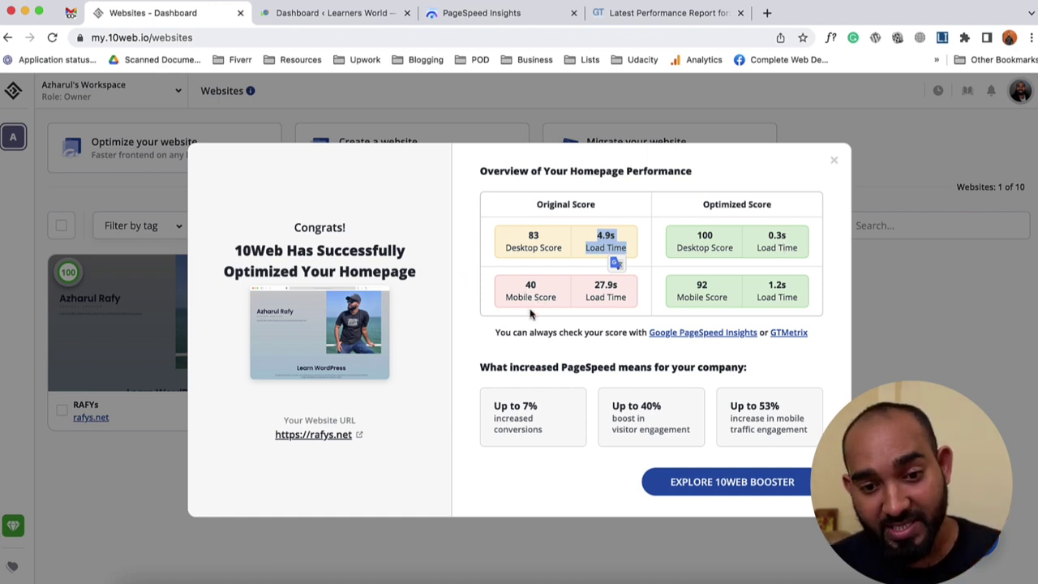
double_click(595, 289)
left_click_drag(607, 292, 620, 306)
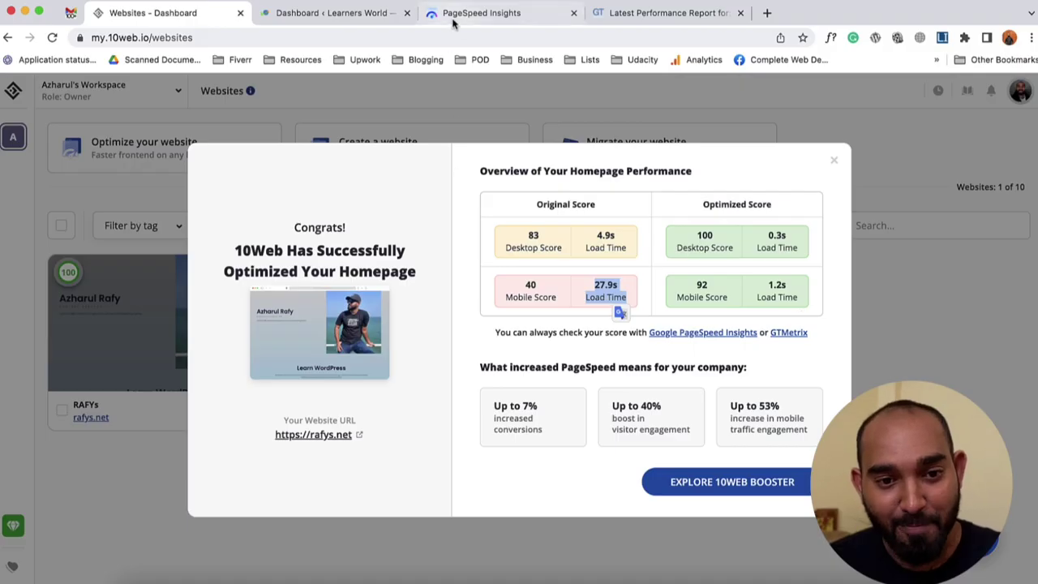
Step: Re-run the PageSpeed Insights analysis of rafys.net
left_click(470, 13)
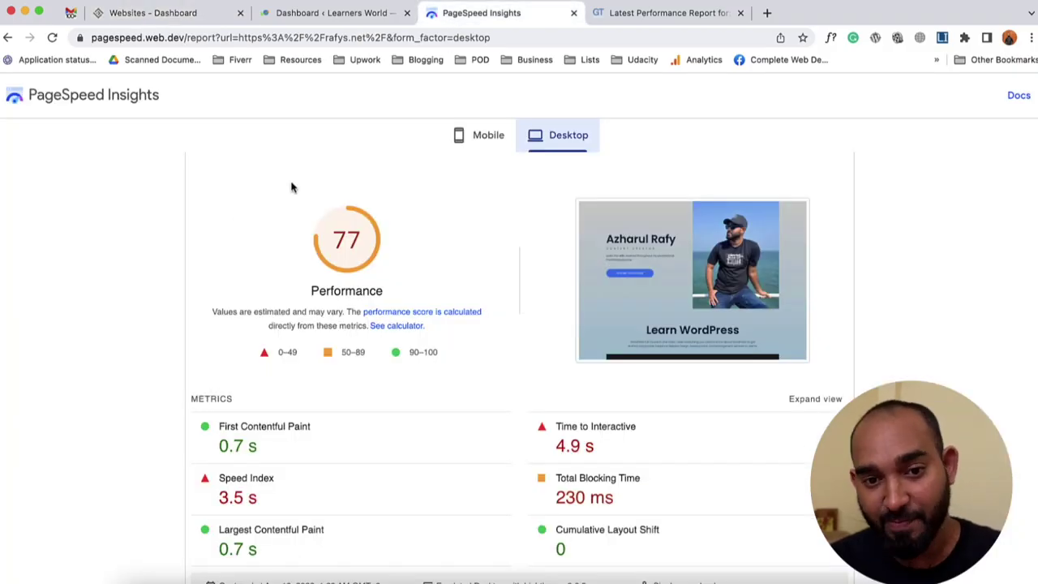
scroll(292, 187, "up", 3)
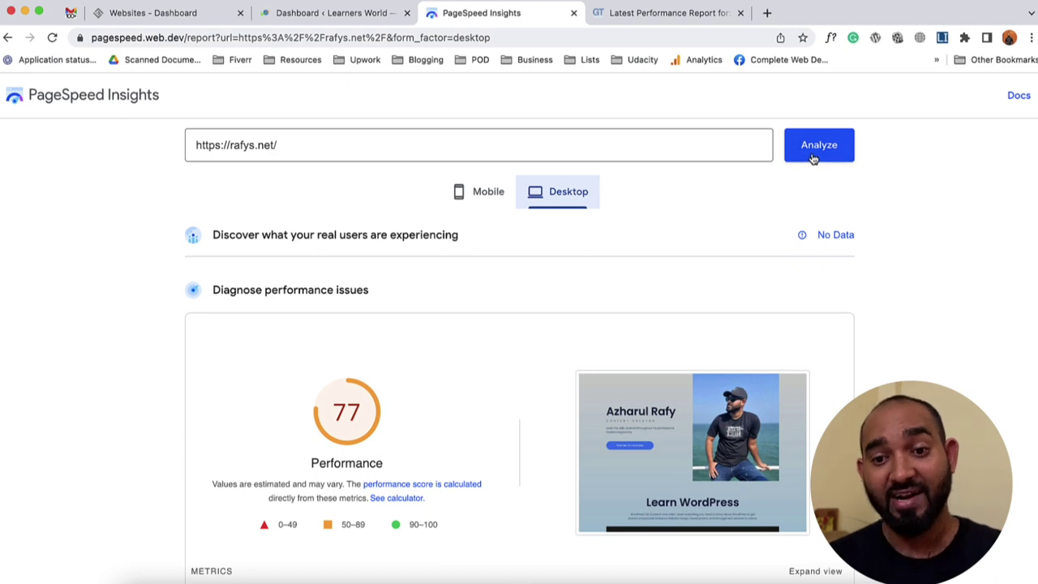
left_click(814, 158)
left_click(614, 36)
Step: Start a GTmetrix re-test of rafys.net and return to PageSpeed's new mobile score of 91
left_click(639, 14)
left_click(975, 254)
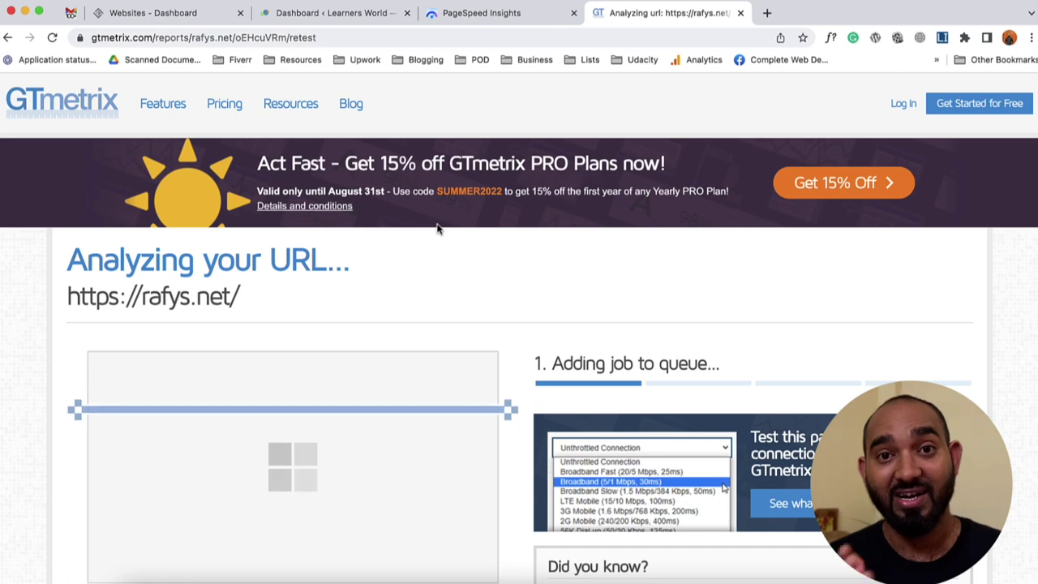
left_click(493, 12)
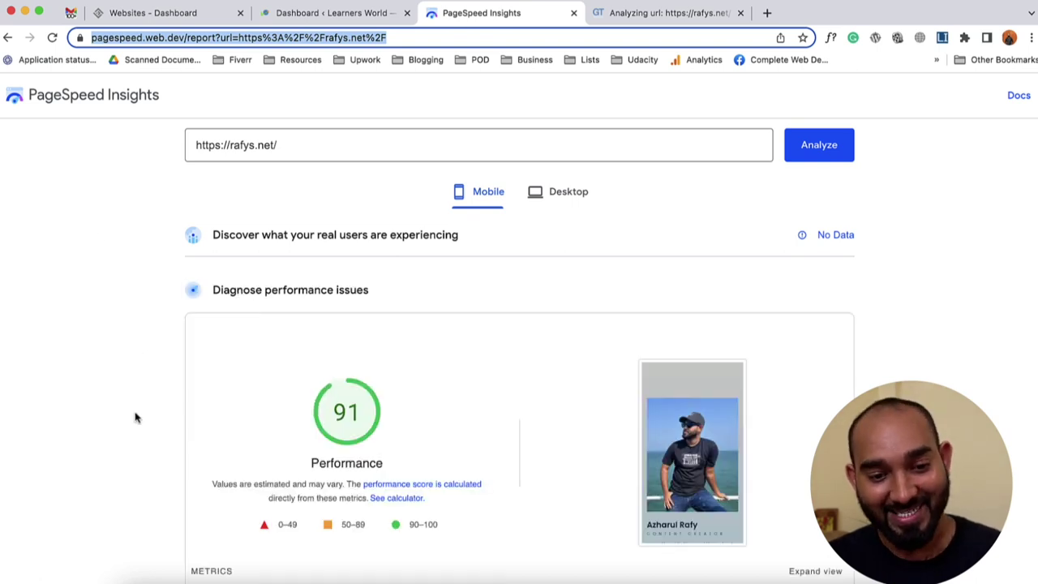
Step: Compare rafys.net's PageSpeed mobile score of 91 with its desktop score of 99
scroll(130, 420, "down", 2)
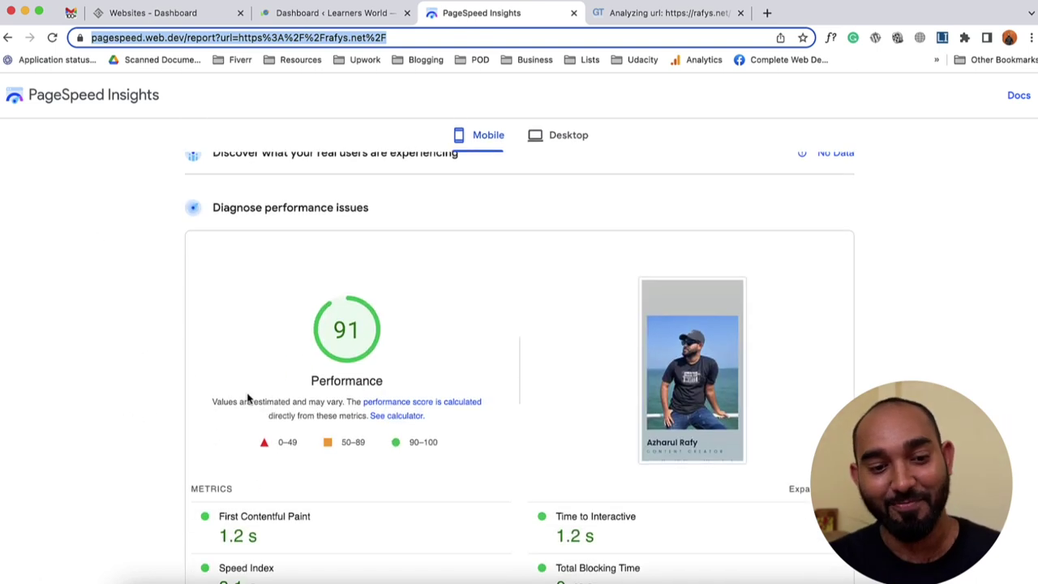
scroll(249, 399, "down", 2)
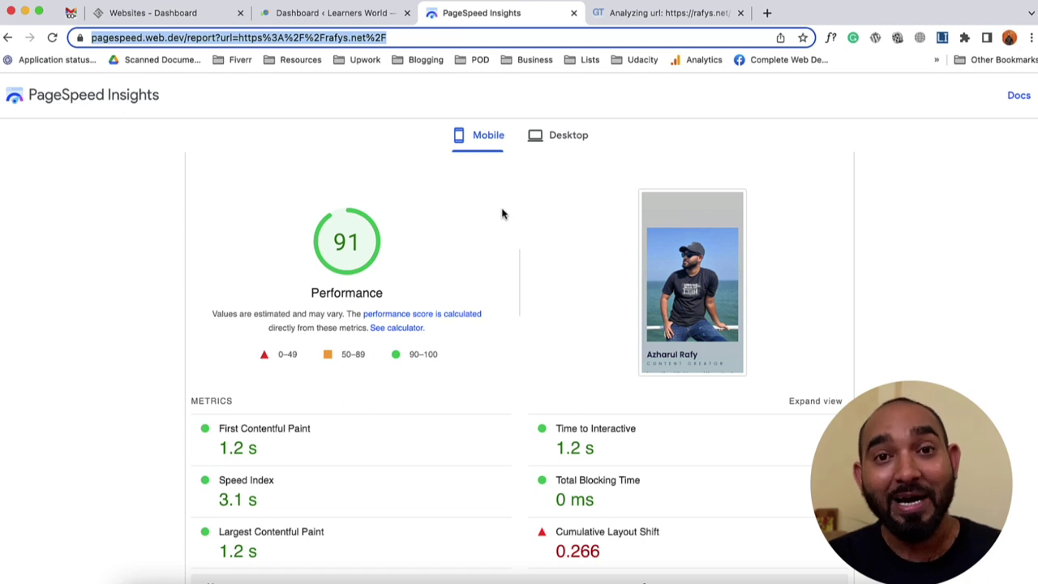
left_click(556, 148)
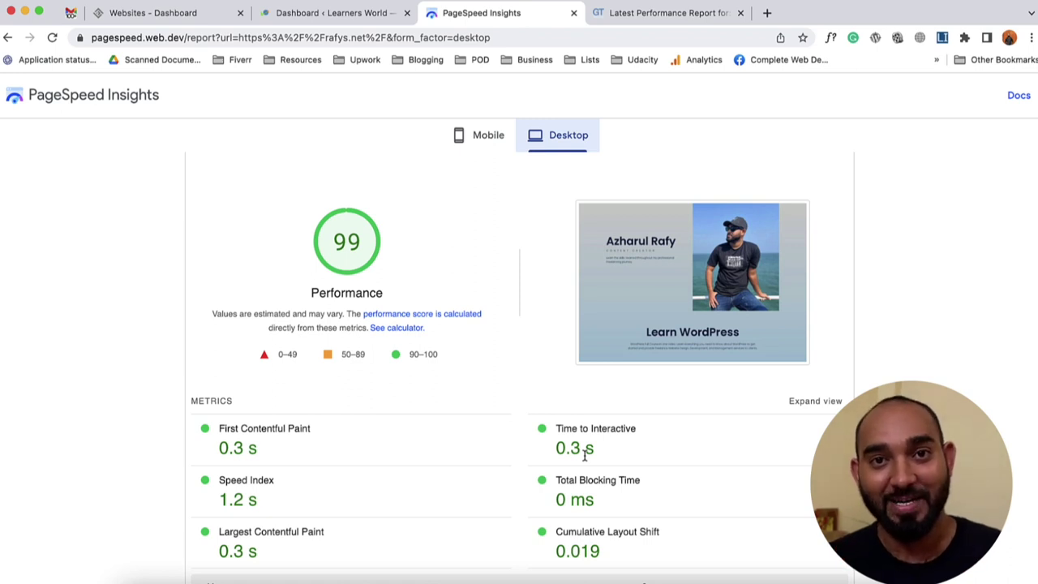
left_click(654, 12)
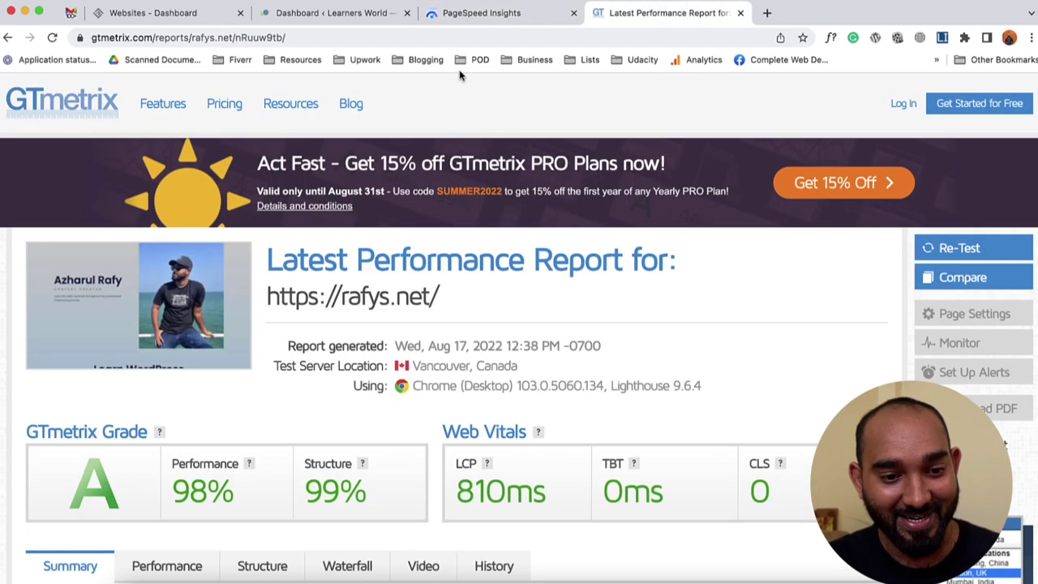
Step: Review the grade A GTmetrix report: 1.7s fully loaded, 184KB across 13 requests
scroll(255, 137, "down", 1)
scroll(274, 320, "down", 1)
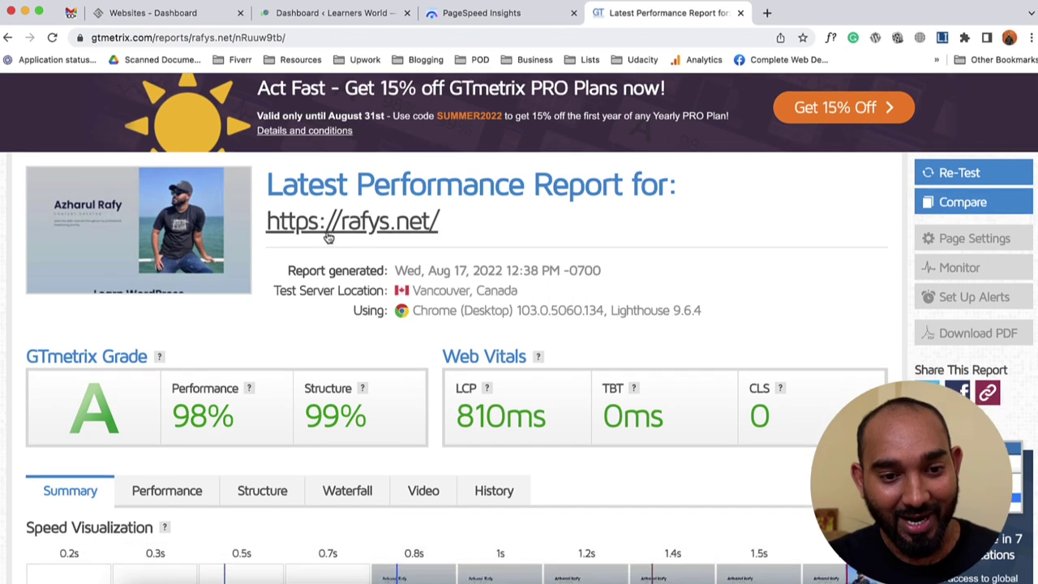
scroll(109, 123, "up", 1)
scroll(123, 184, "down", 1)
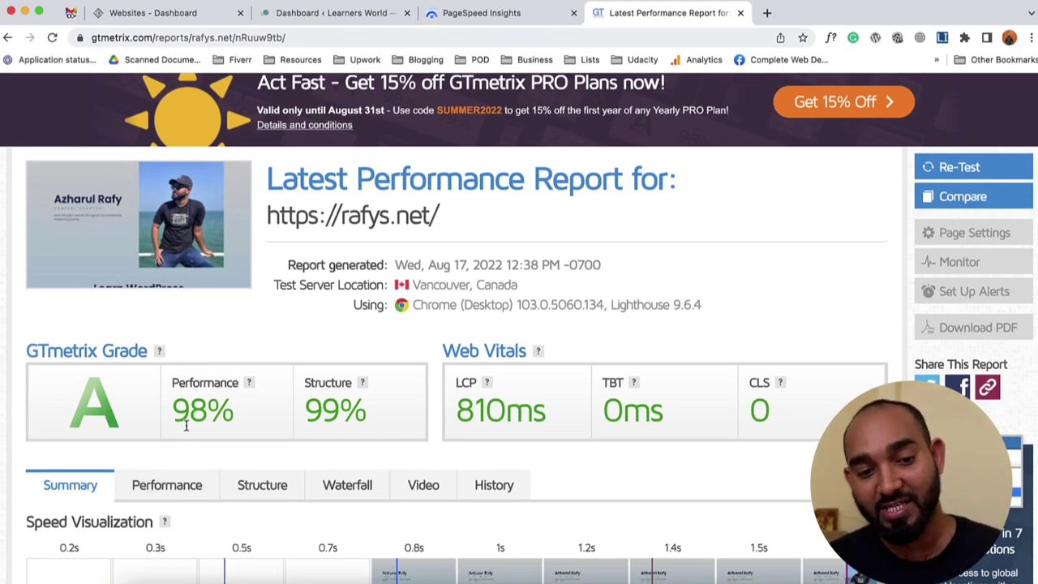
scroll(186, 428, "down", 2)
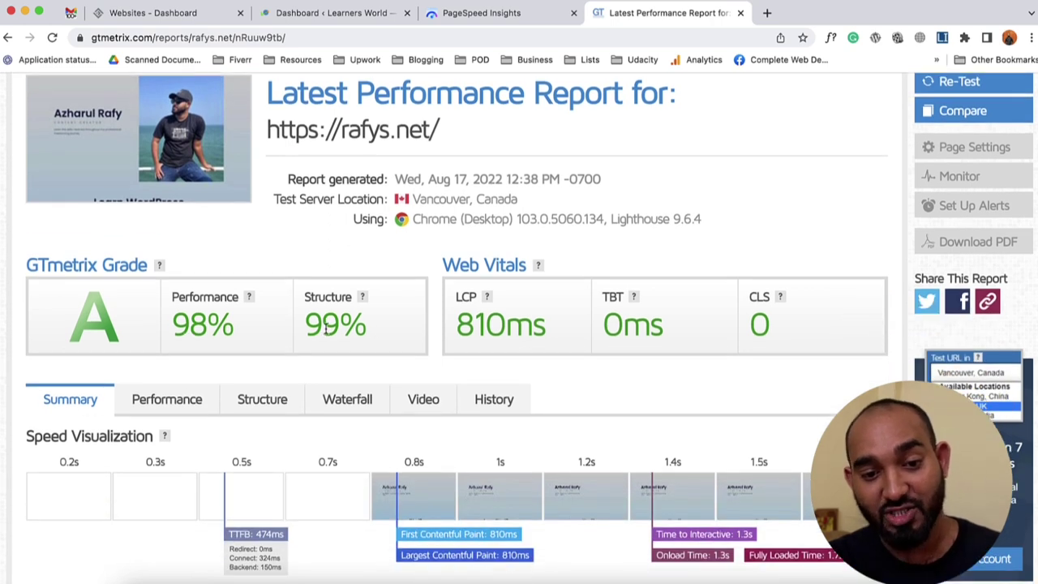
scroll(324, 328, "down", 10)
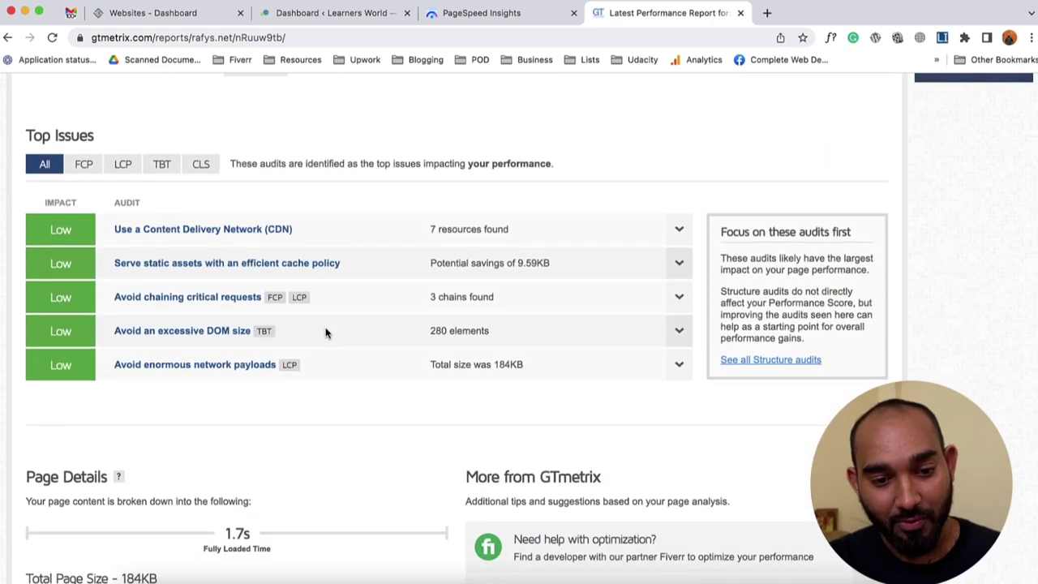
scroll(390, 389, "down", 2)
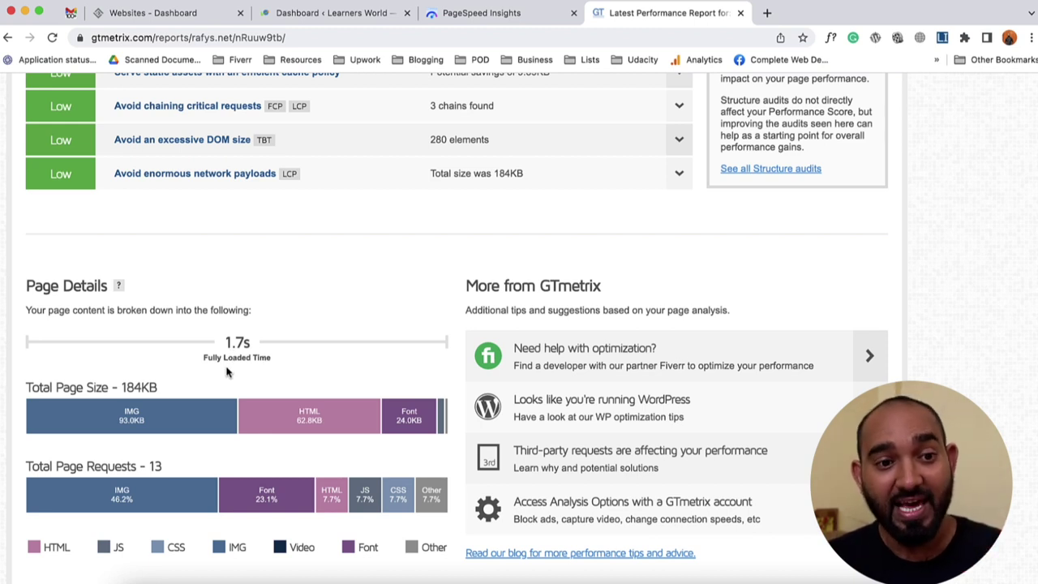
left_click(148, 15)
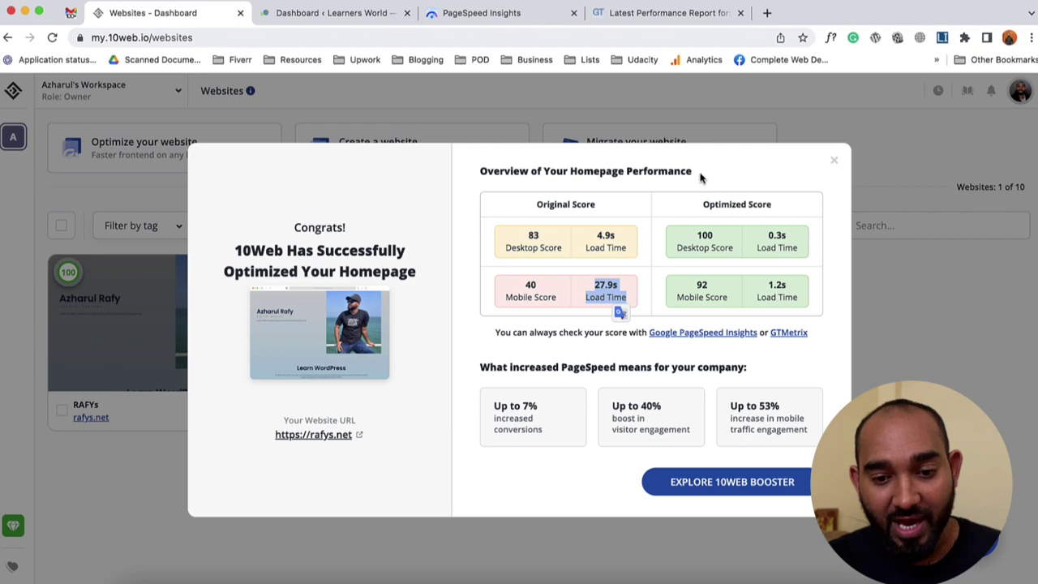
Step: Close the homepage performance overview and open rafys.net's Website Booster optimization page
left_click(834, 161)
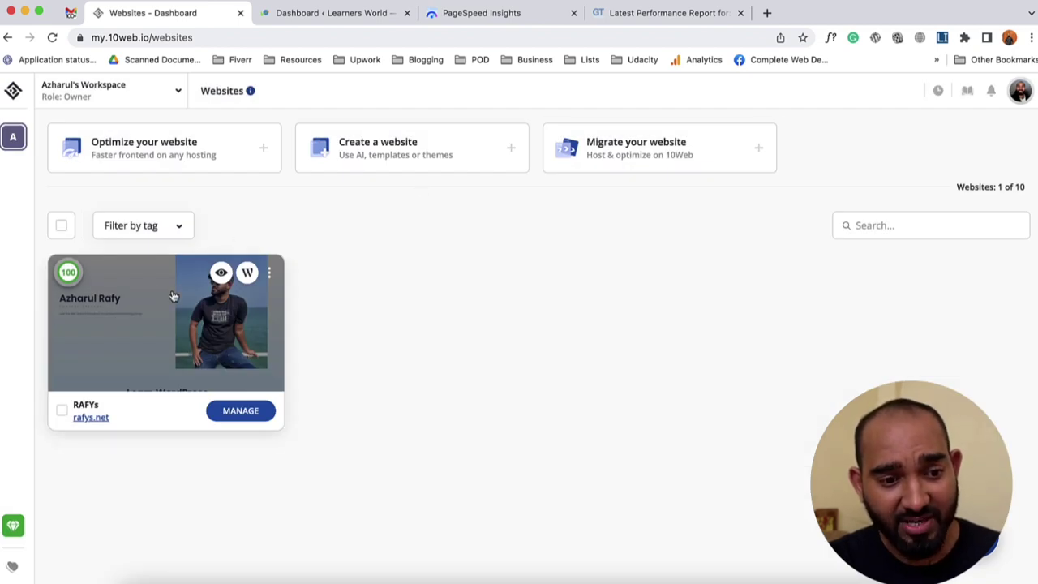
left_click(234, 415)
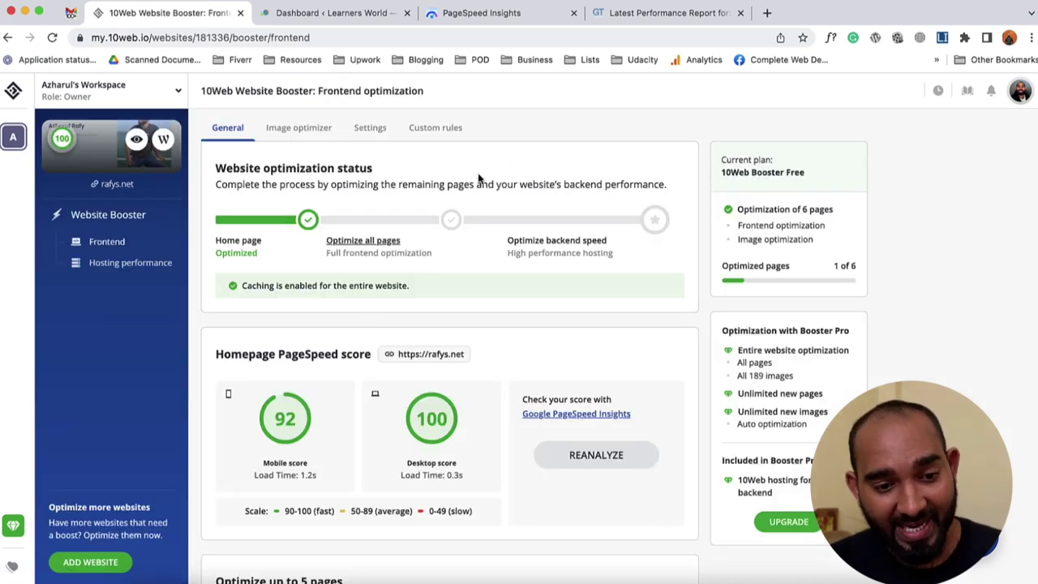
scroll(327, 371, "down", 1)
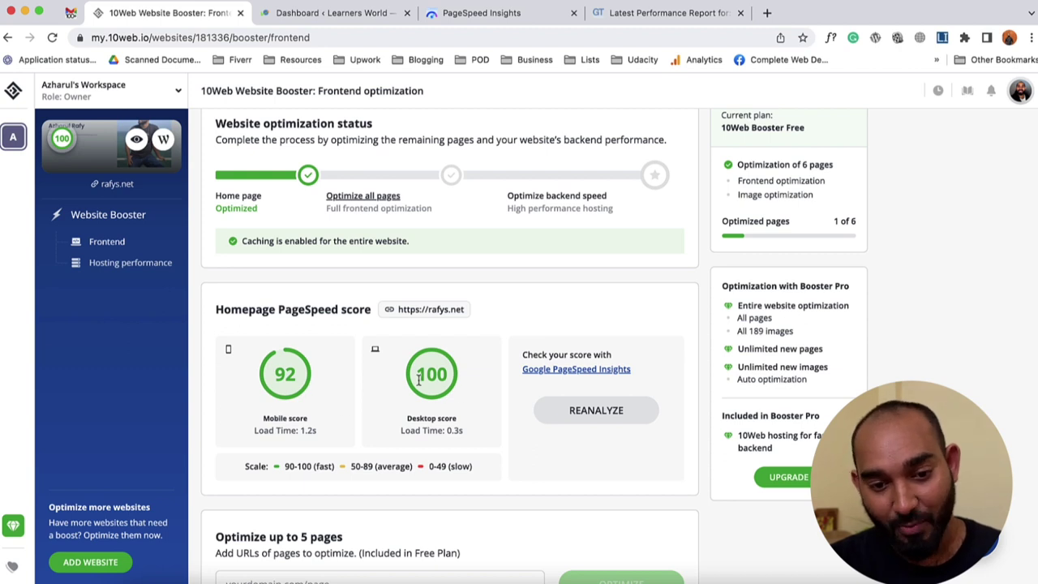
scroll(412, 403, "down", 1)
scroll(412, 403, "down", 2)
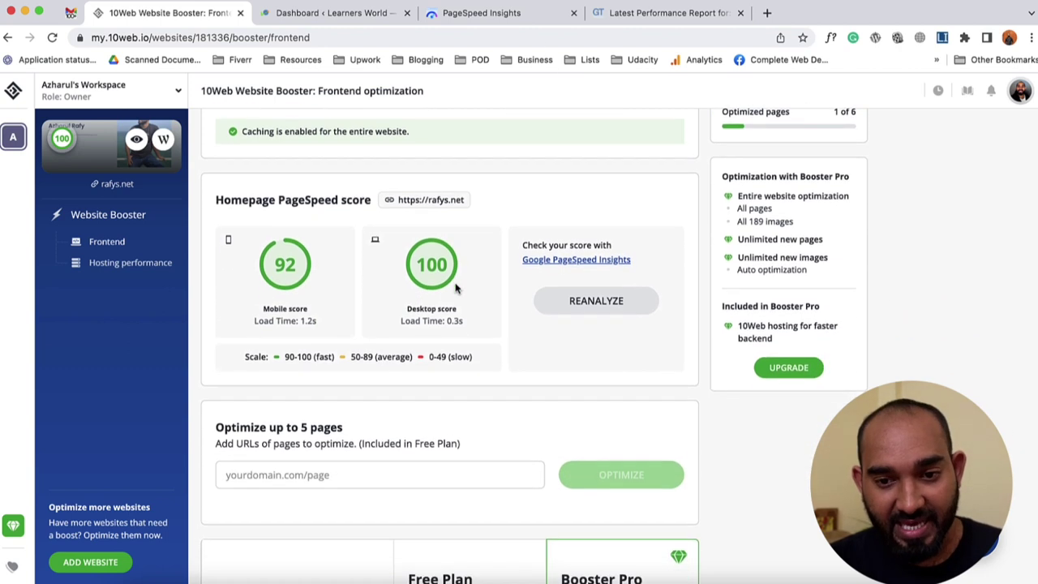
scroll(498, 410, "down", 5)
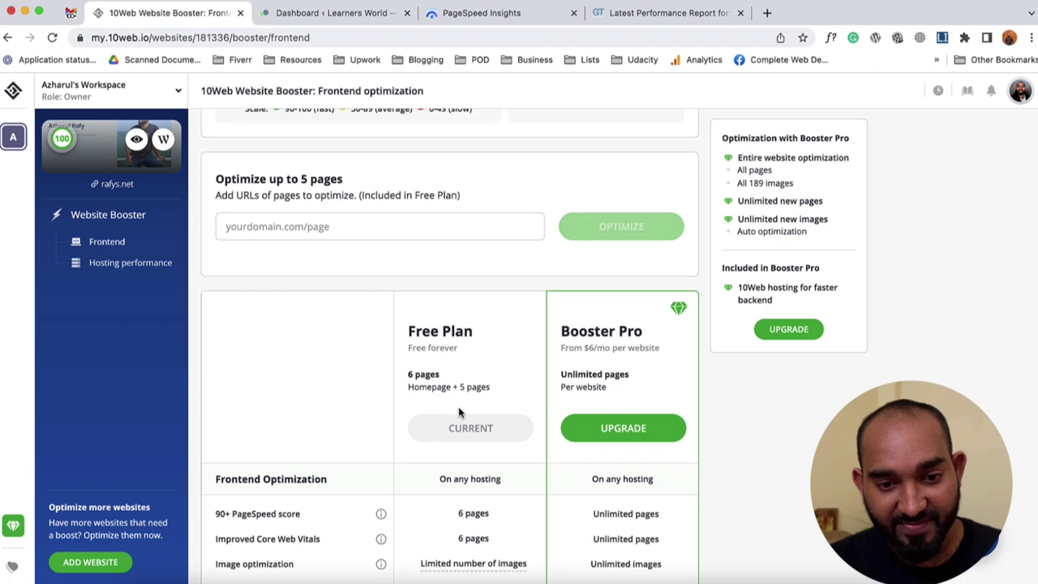
scroll(543, 325, "down", 2)
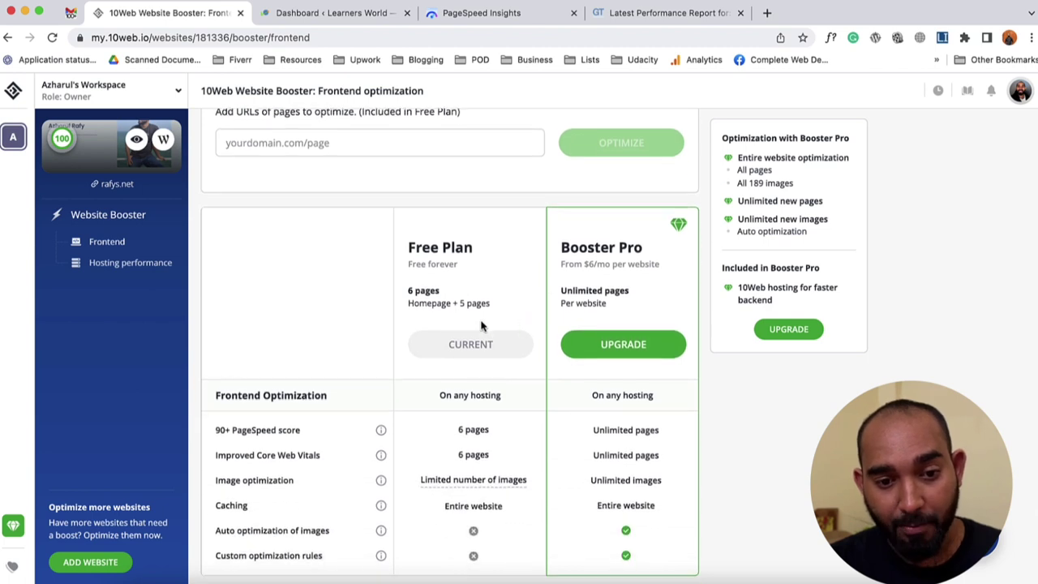
Step: Highlight the Free Plan's Homepage plus 5 pages coverage against Booster Pro's unlimited pages
double_click(423, 305)
left_click_drag(459, 304, 492, 305)
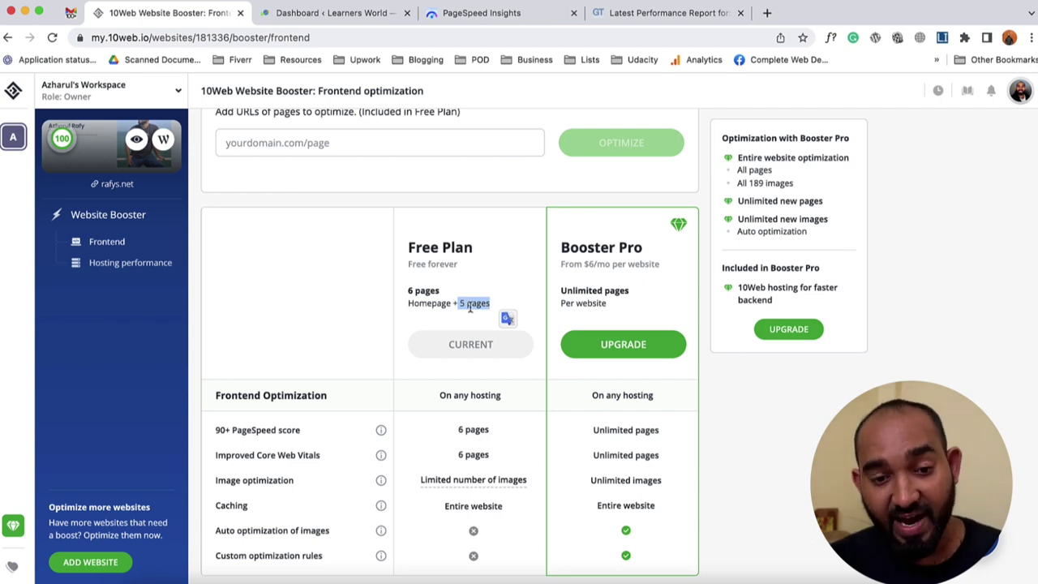
scroll(471, 306, "down", 2)
scroll(389, 349, "down", 2)
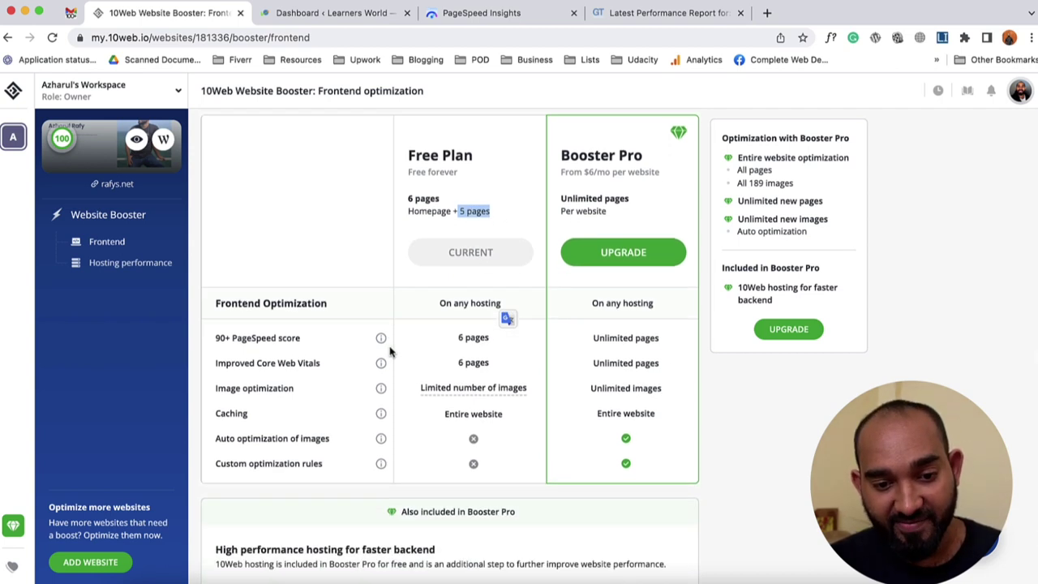
scroll(389, 350, "up", 5)
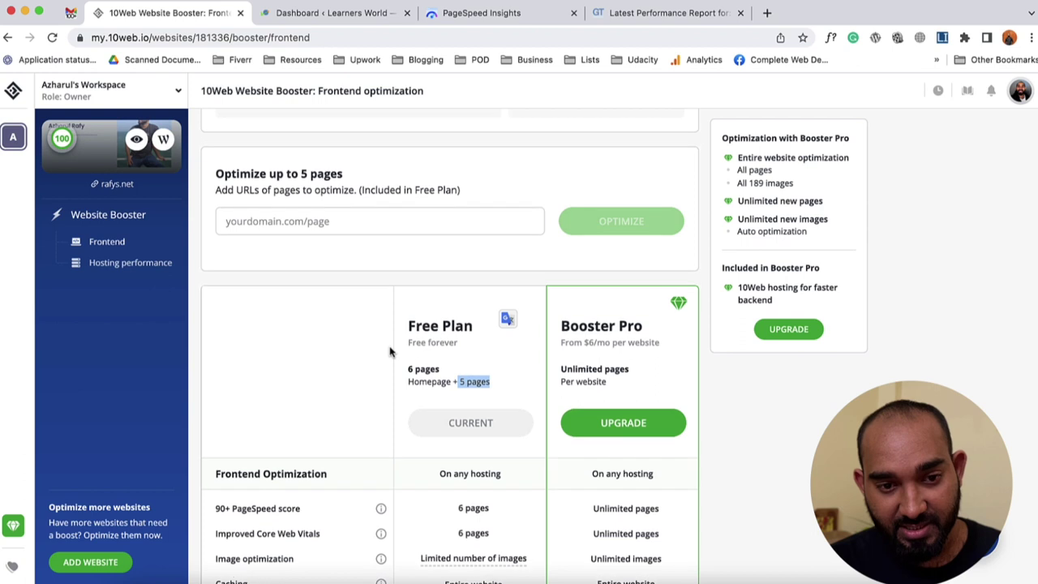
scroll(364, 236, "up", 1)
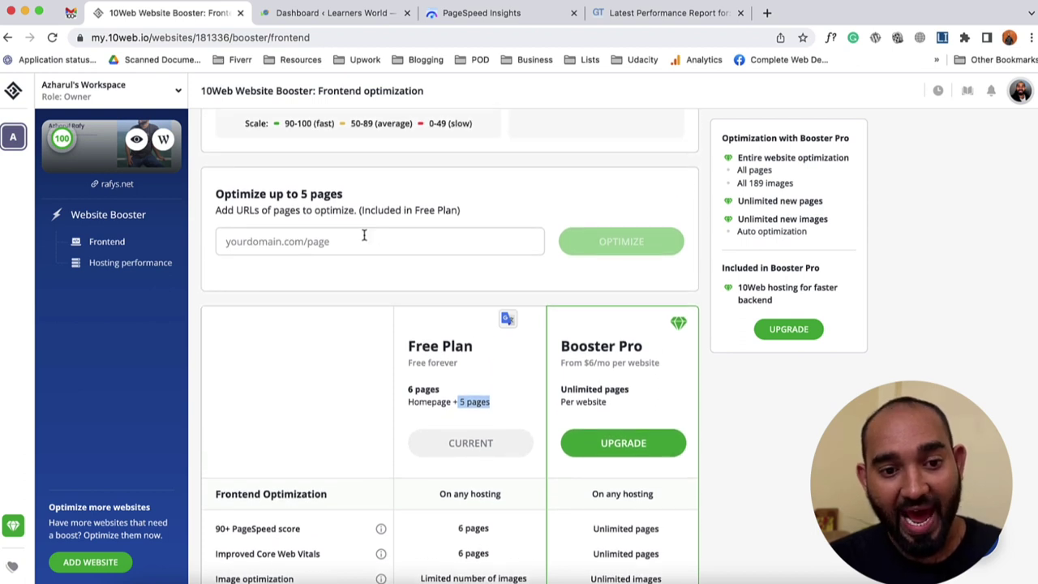
left_click(280, 245)
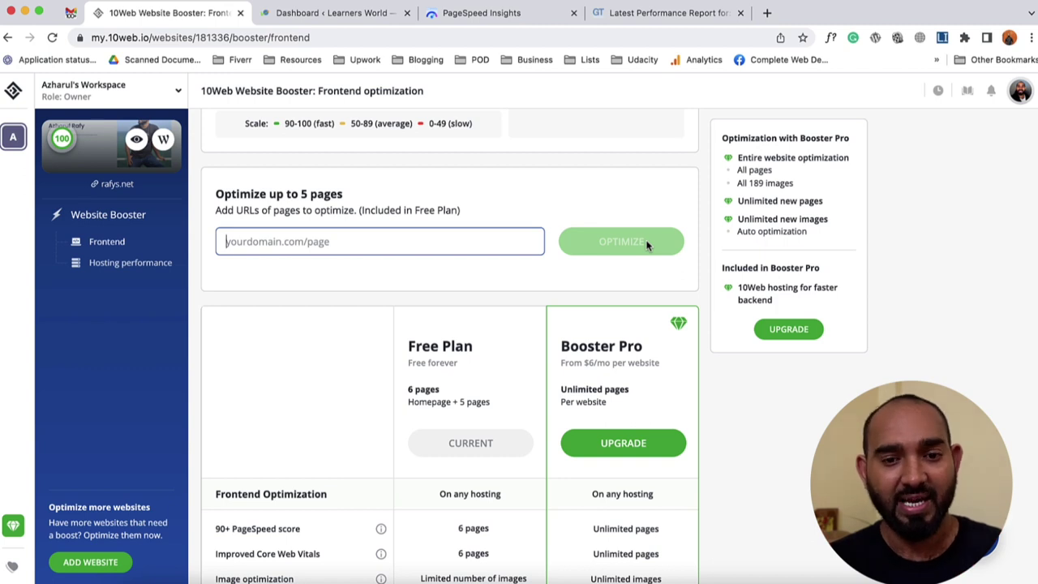
scroll(647, 245, "up", 4)
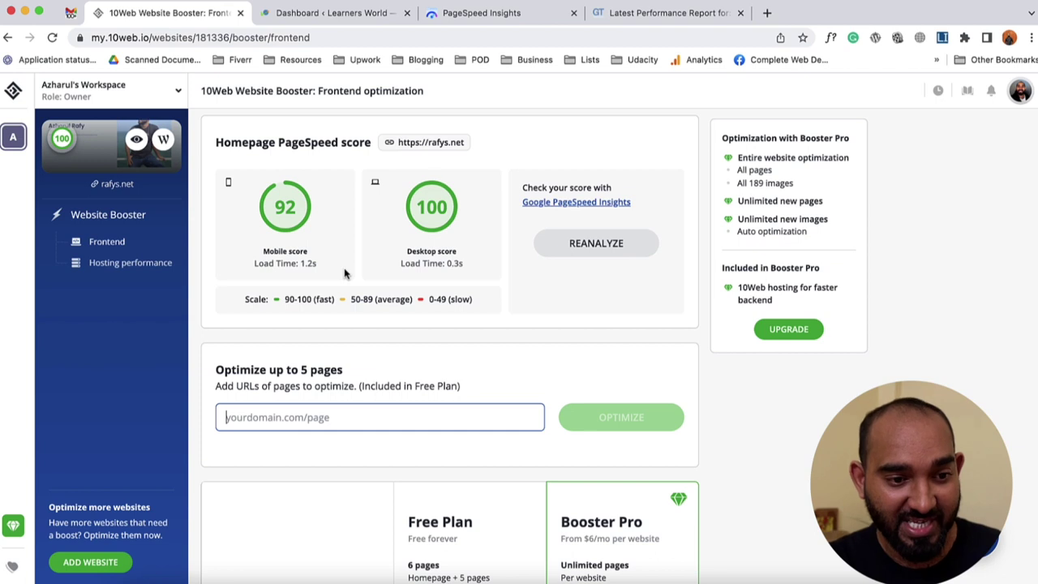
scroll(280, 223, "up", 5)
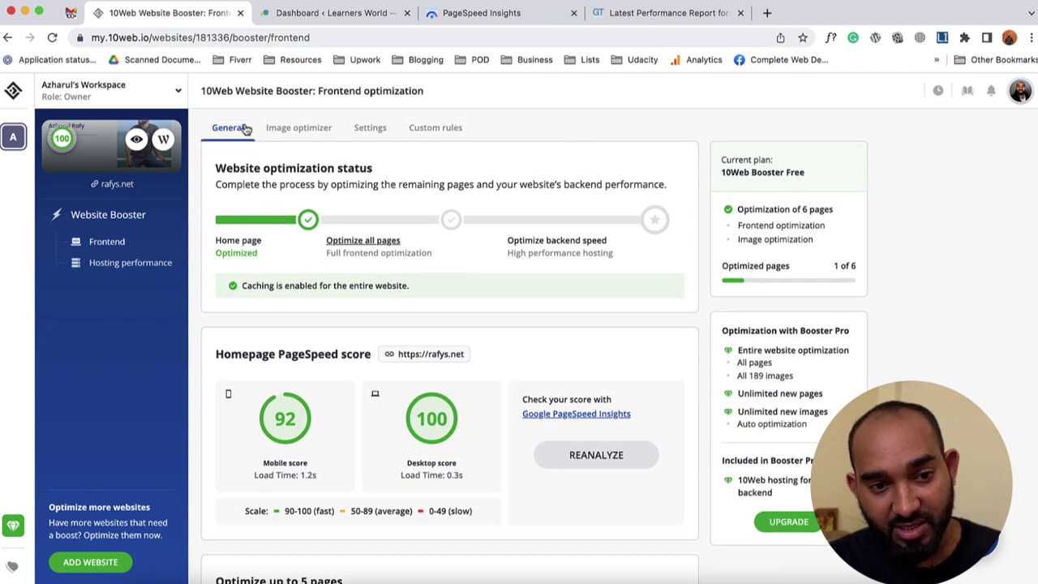
Step: Check image optimization: 13 images optimized free, 189 not optimized, WebP enabled
left_click(297, 136)
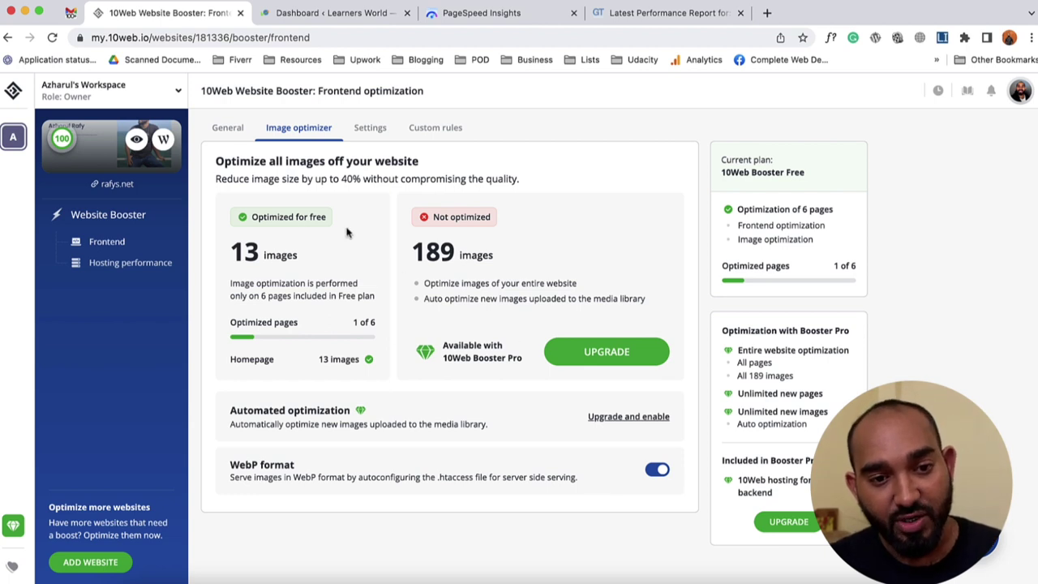
left_click(371, 136)
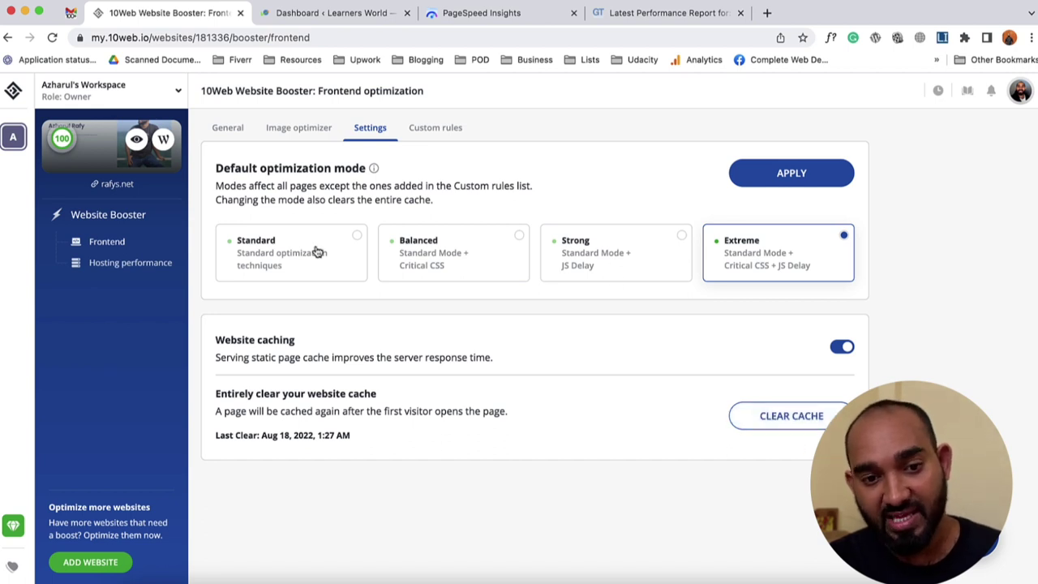
Step: Show rafys.net's Custom rules tab, which has no per-page rules yet
left_click(435, 134)
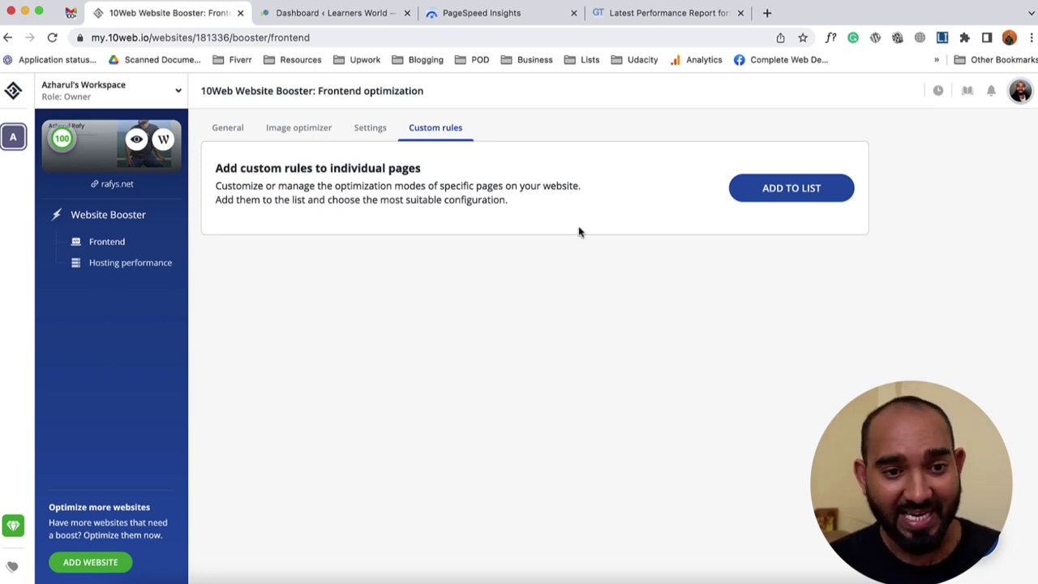
left_click(333, 16)
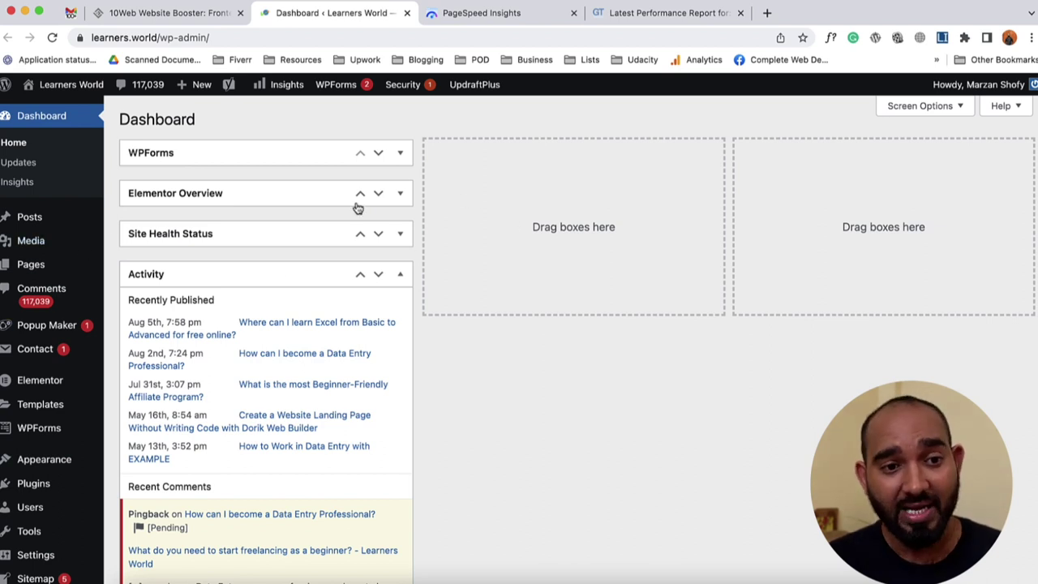
left_click(157, 14)
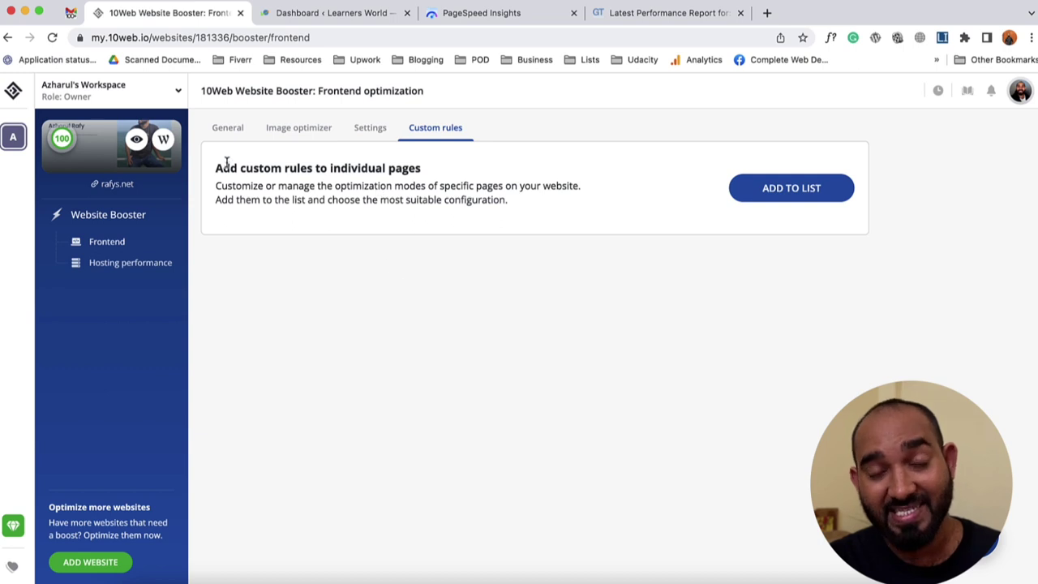